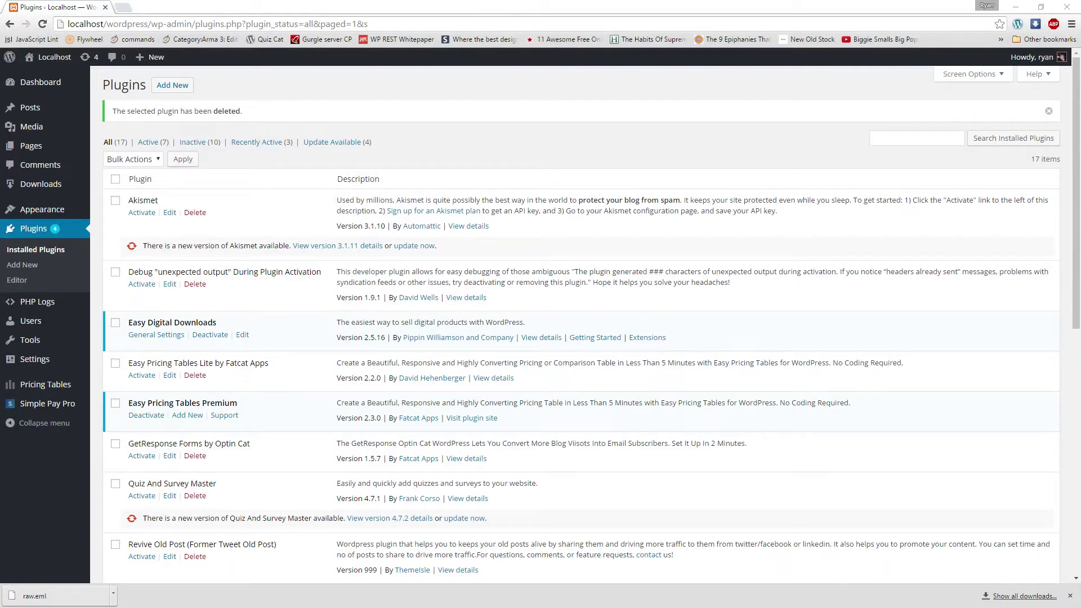
- Search the plugin directory for 'quiz cat' and install Quiz Cat - Build Viral Quizzes
{"action": "left_click", "coordinate": [252, 118]}
{"action": "left_click", "coordinate": [172, 85]}
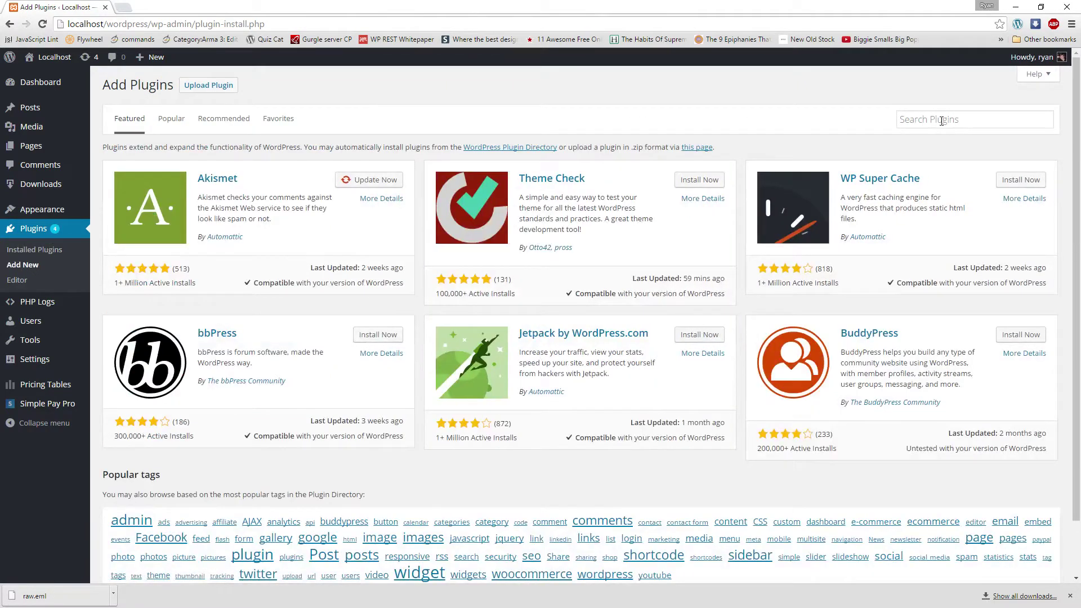
{"action": "left_click", "coordinate": [943, 120]}
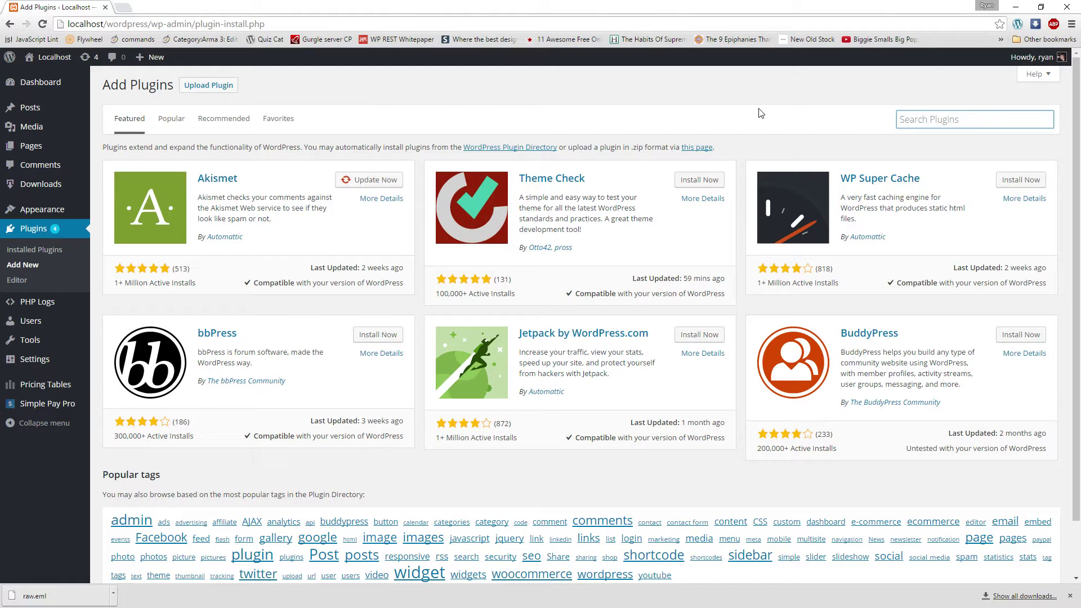
{"action": "type", "text": "quiz cat"}
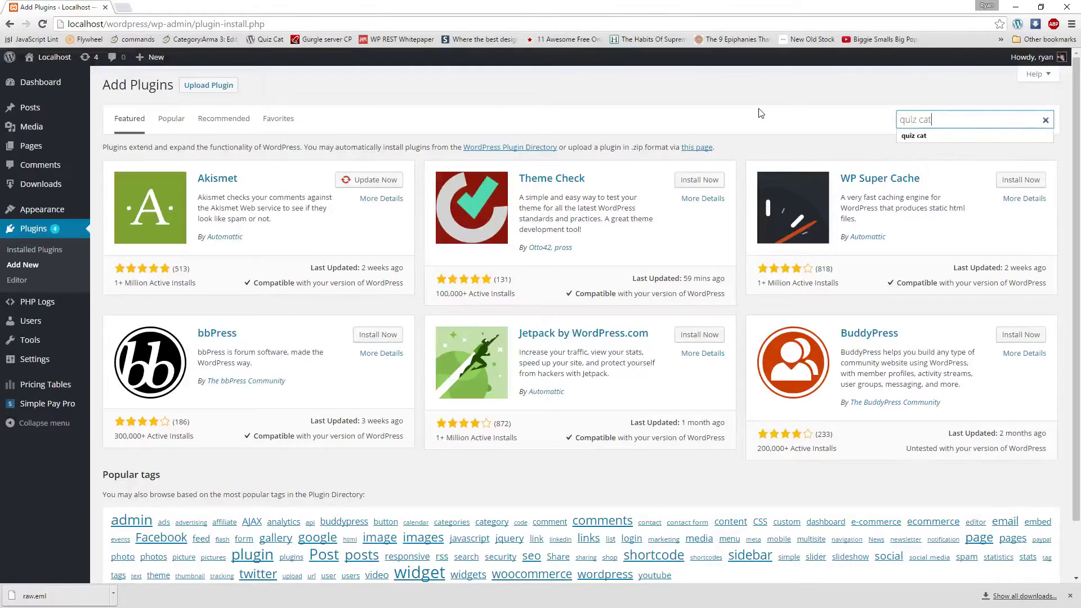
{"action": "key", "text": "Return"}
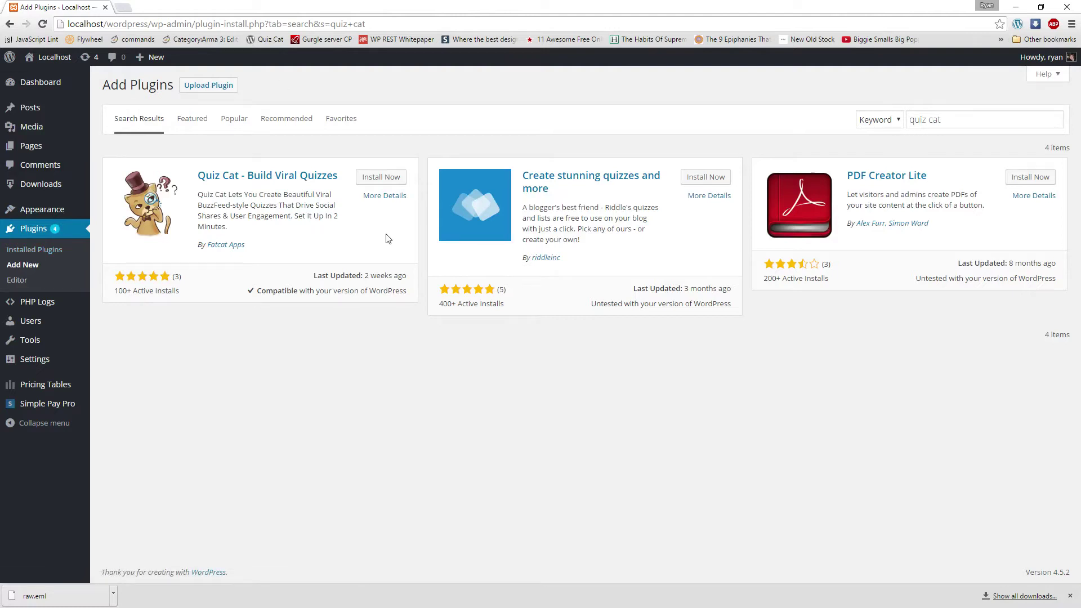
{"action": "left_click", "coordinate": [372, 179]}
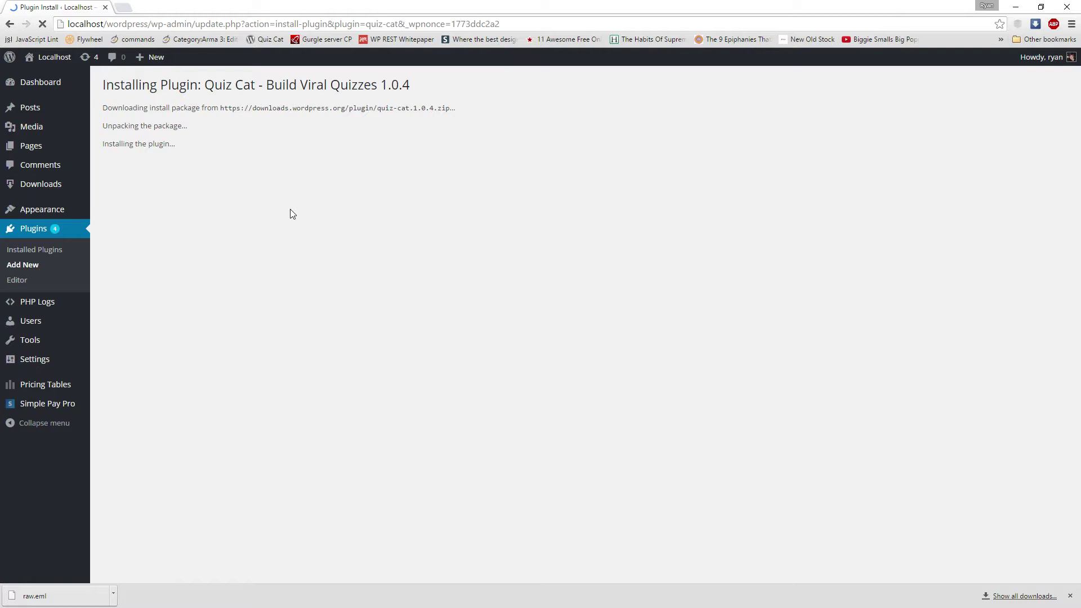
- Activate the newly installed Quiz Cat 1.0.4 plugin
{"action": "left_click", "coordinate": [139, 181]}
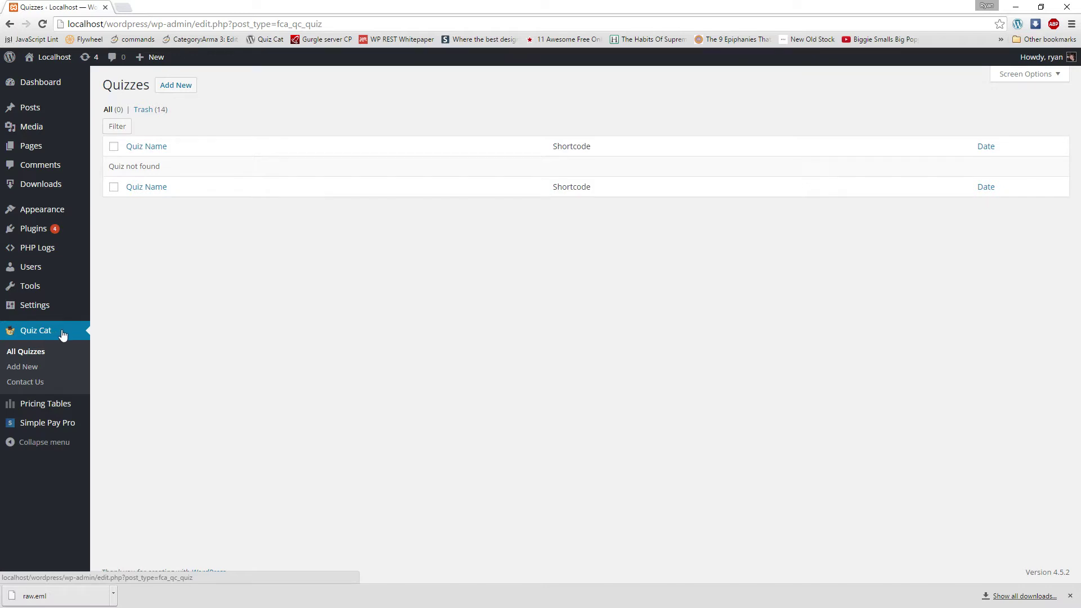
- Add a new quiz titled 'My First Quiz' with description 'See how good you are at math!'
{"action": "left_click", "coordinate": [176, 85]}
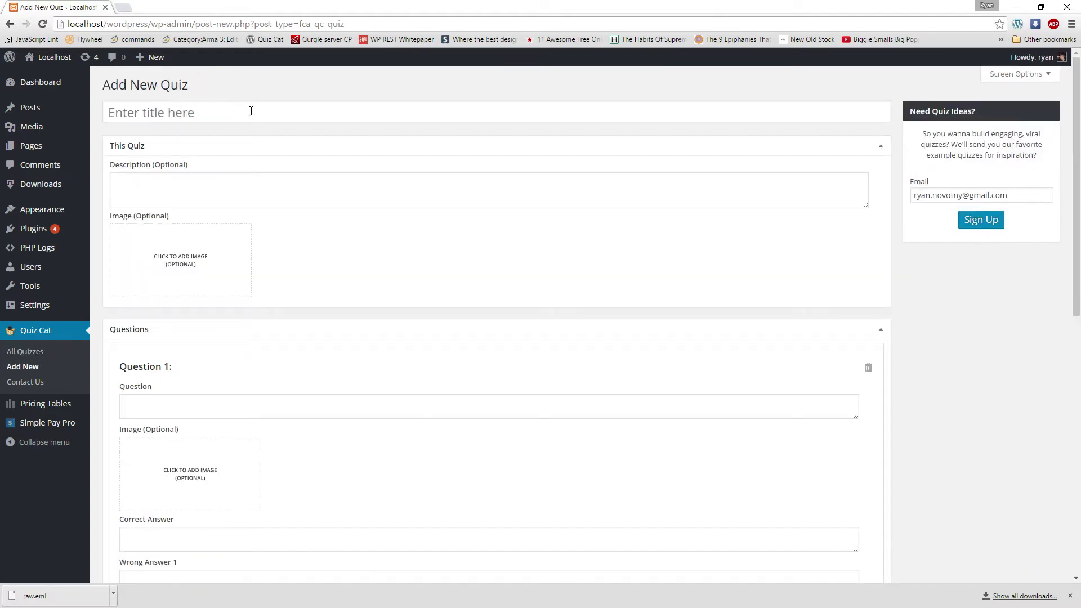
{"action": "left_click", "coordinate": [252, 111]}
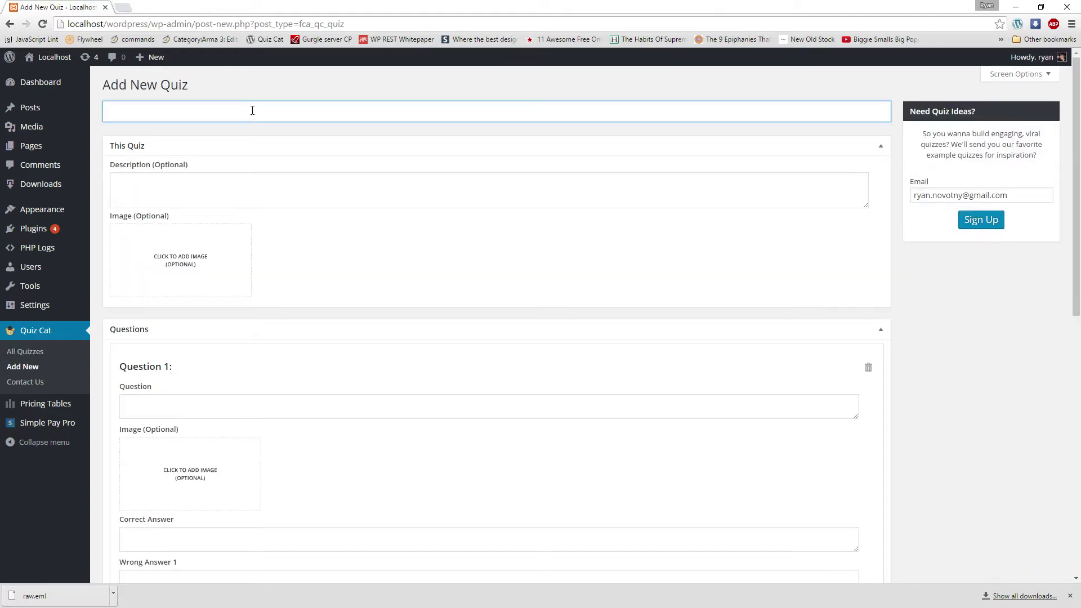
{"action": "type", "text": "My First Quiz"}
{"action": "left_click", "coordinate": [191, 190]}
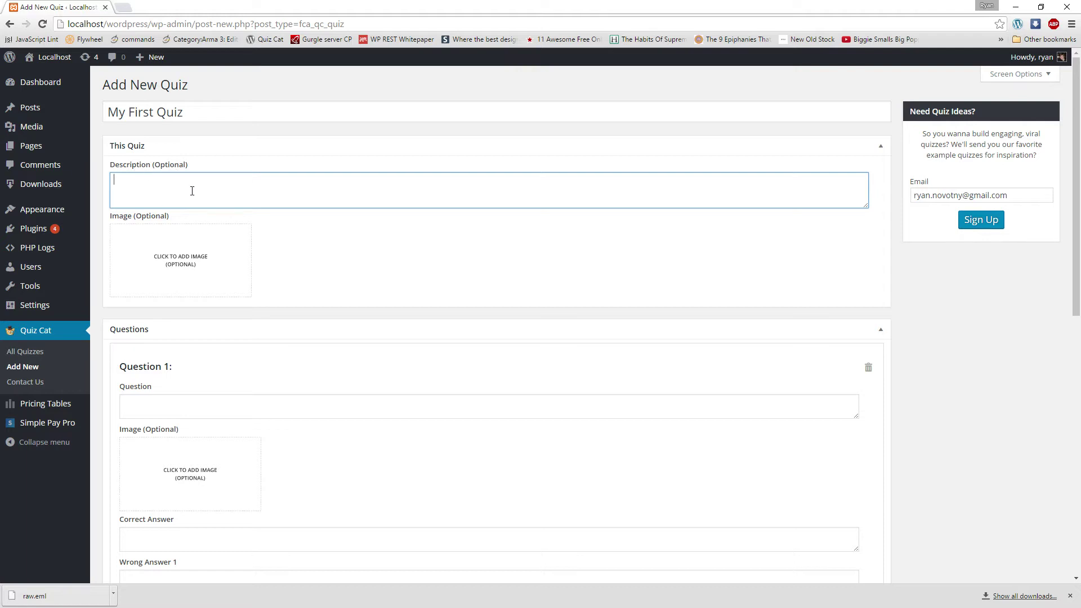
{"action": "type", "text": "See how good you are at math!"}
- Set cs_desktop from the Media Library as the quiz image
{"action": "left_click", "coordinate": [235, 263]}
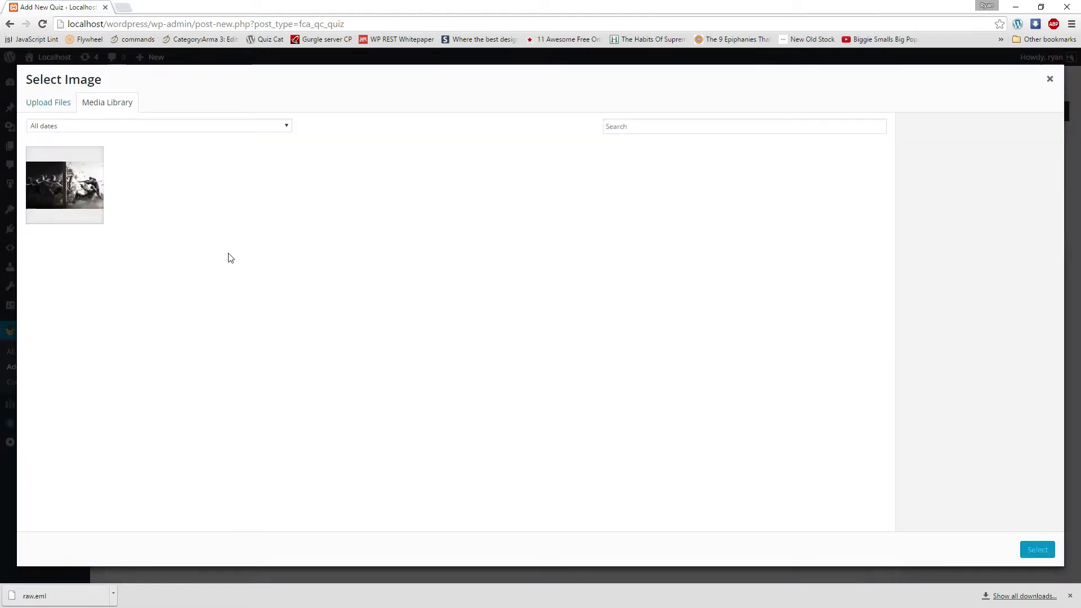
{"action": "left_click", "coordinate": [66, 188]}
{"action": "left_click", "coordinate": [63, 107]}
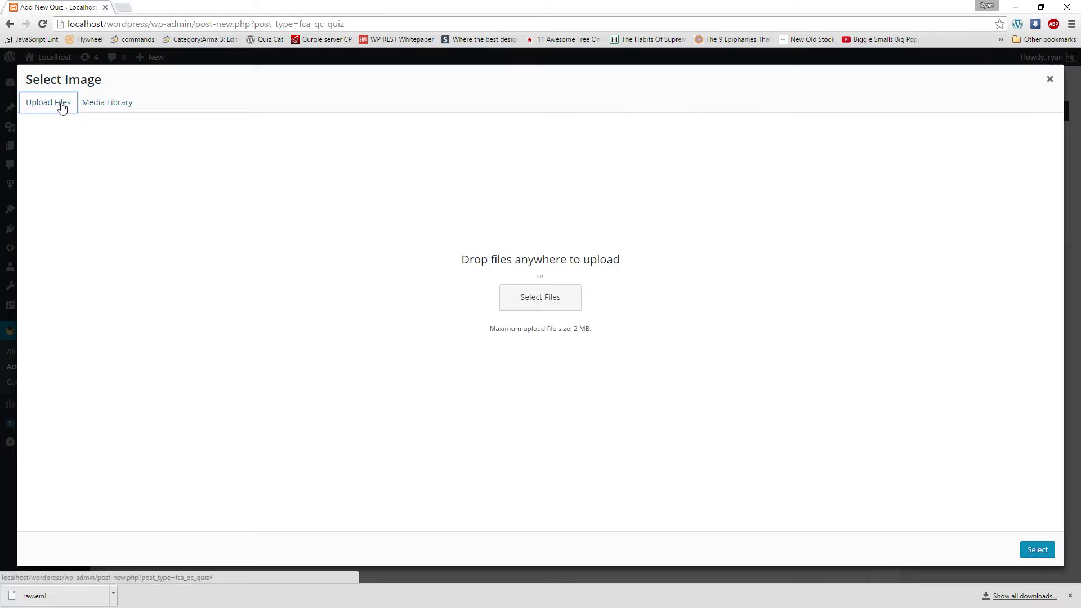
{"action": "left_click", "coordinate": [117, 107]}
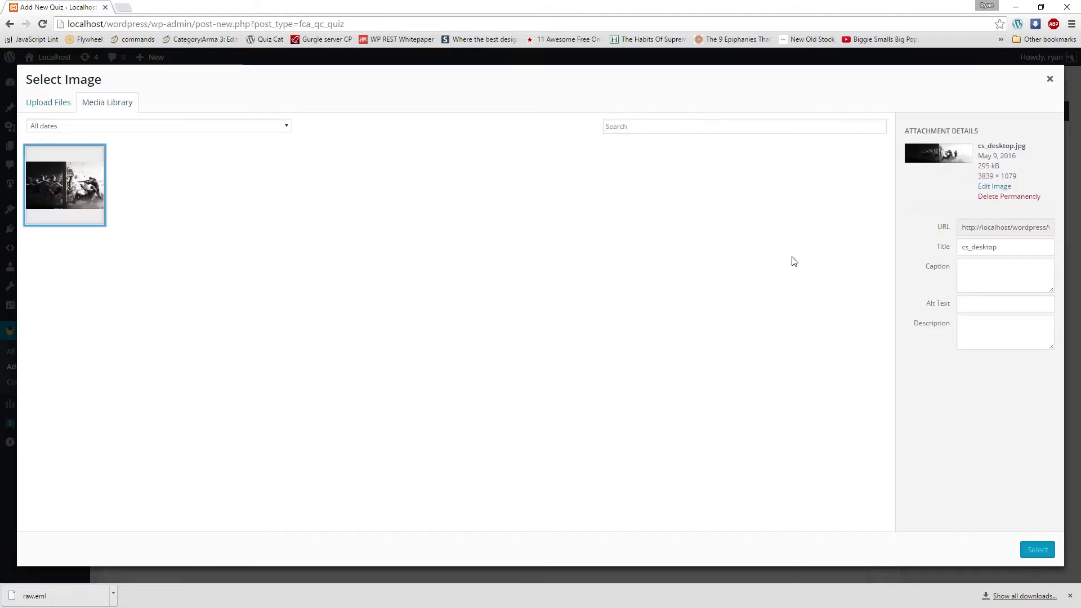
{"action": "left_click", "coordinate": [68, 185]}
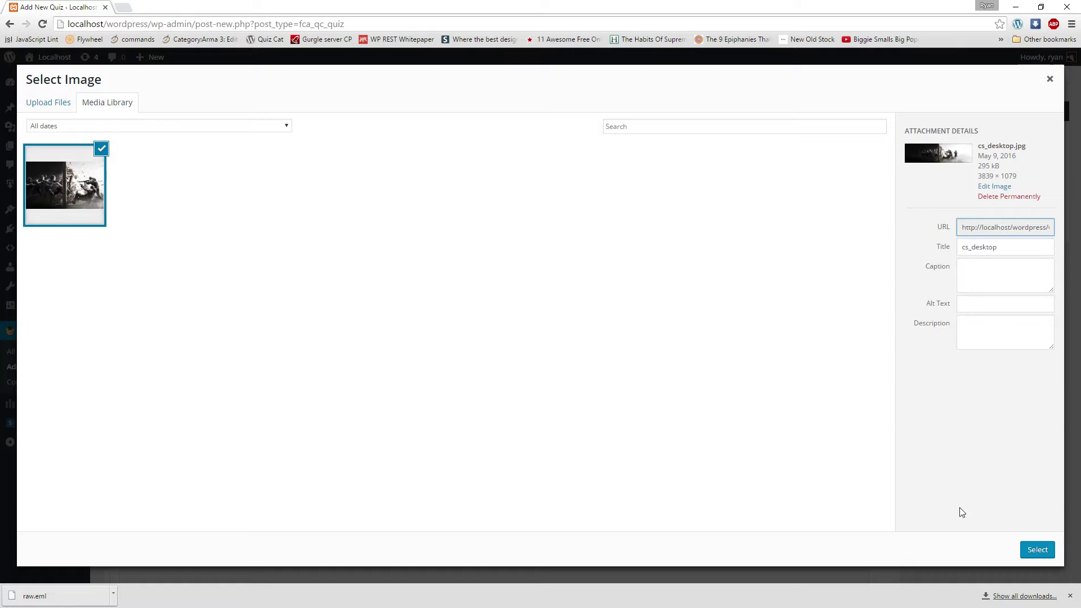
{"action": "left_click", "coordinate": [1038, 550]}
- Remove the quiz image and set cs_desktop as the image again
{"action": "mouse_move", "coordinate": [202, 248]}
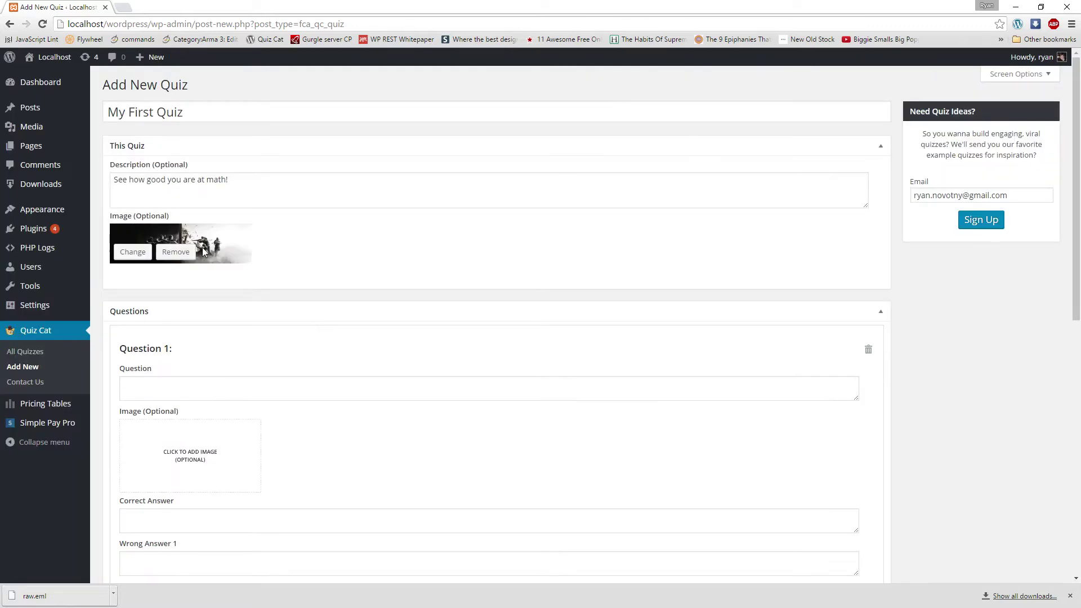
{"action": "left_click", "coordinate": [172, 255]}
{"action": "left_click", "coordinate": [135, 265]}
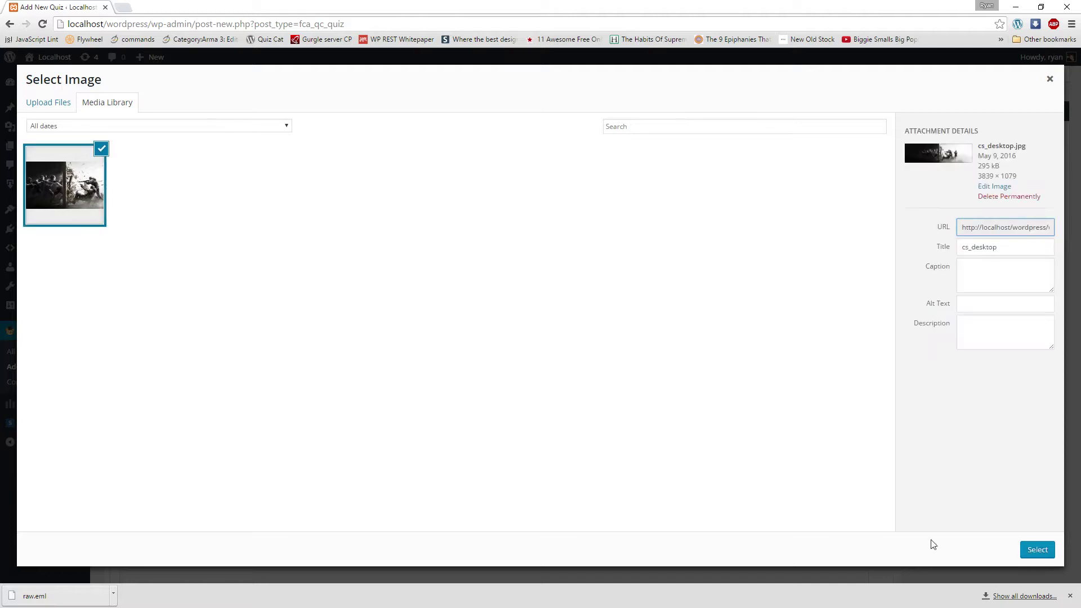
{"action": "left_click", "coordinate": [1035, 551]}
- Enter Question 1 'What is 1+1?' with correct answer 2
{"action": "mouse_move", "coordinate": [154, 258]}
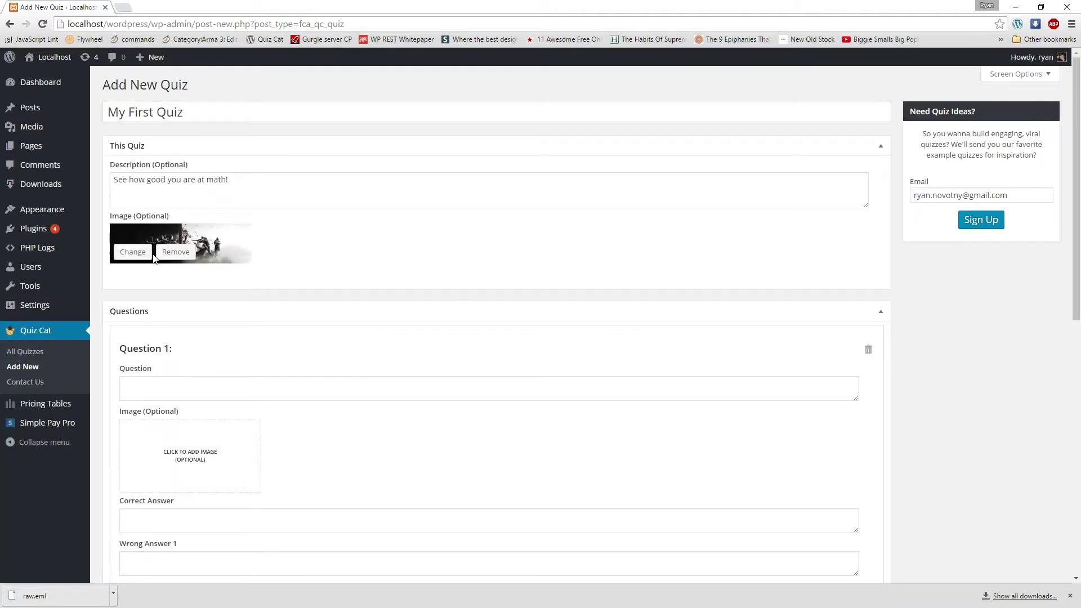
{"action": "scroll", "coordinate": [150, 259], "scroll_direction": "down", "scroll_amount": 2}
{"action": "scroll", "coordinate": [150, 259], "scroll_direction": "up", "scroll_amount": 2}
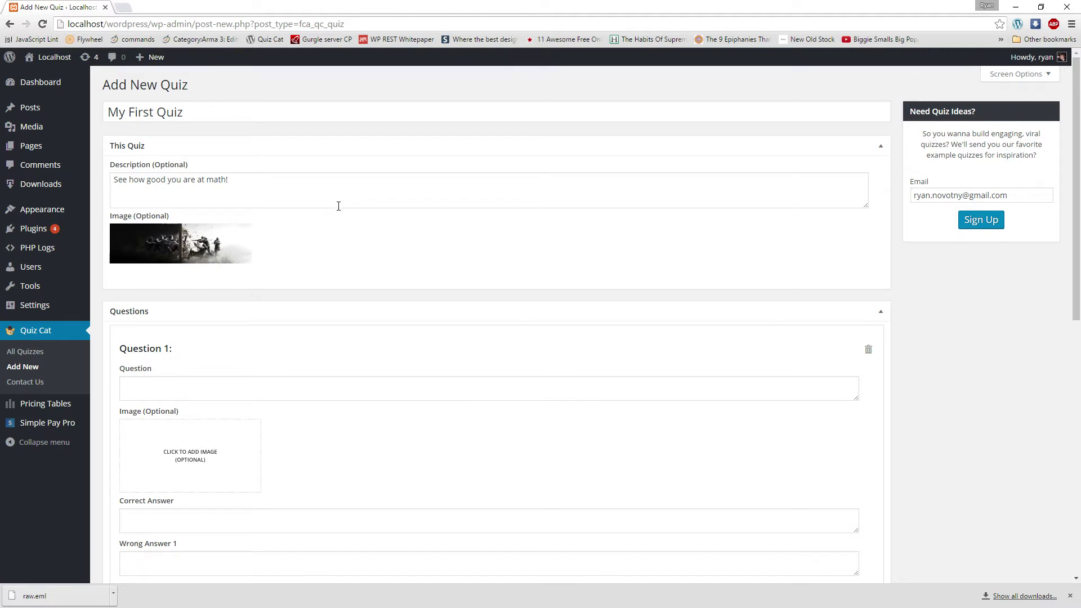
{"action": "scroll", "coordinate": [293, 226], "scroll_direction": "down", "scroll_amount": 2}
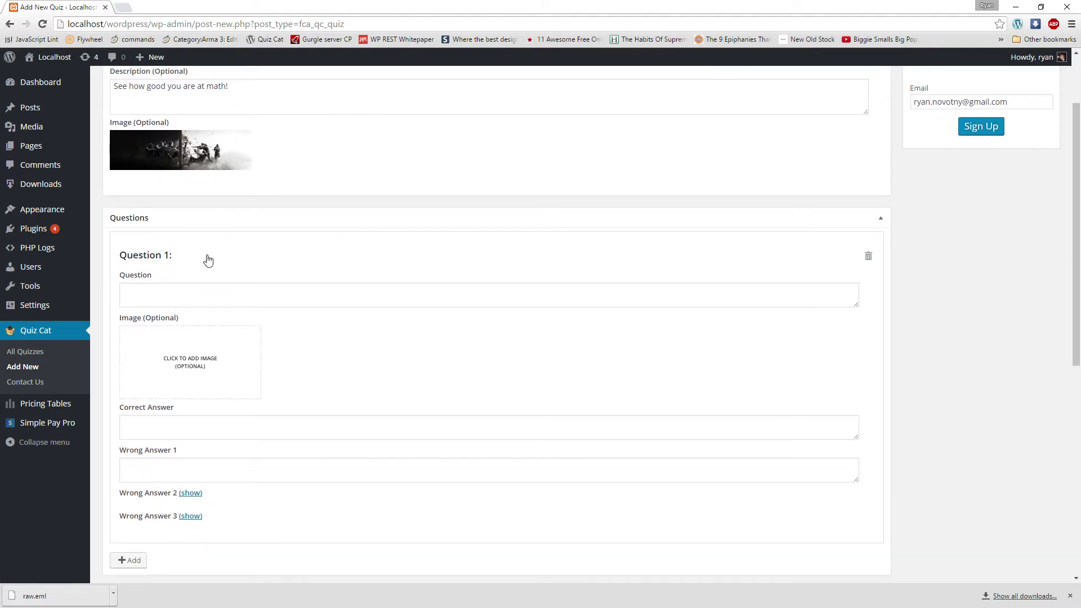
{"action": "scroll", "coordinate": [186, 214], "scroll_direction": "down", "scroll_amount": 2}
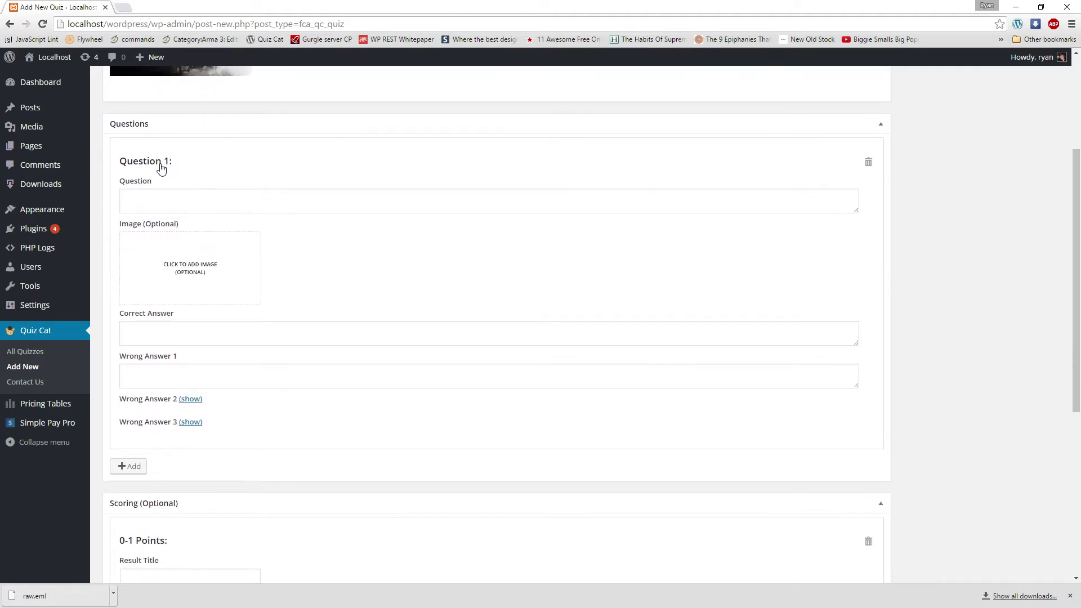
{"action": "left_click", "coordinate": [158, 196]}
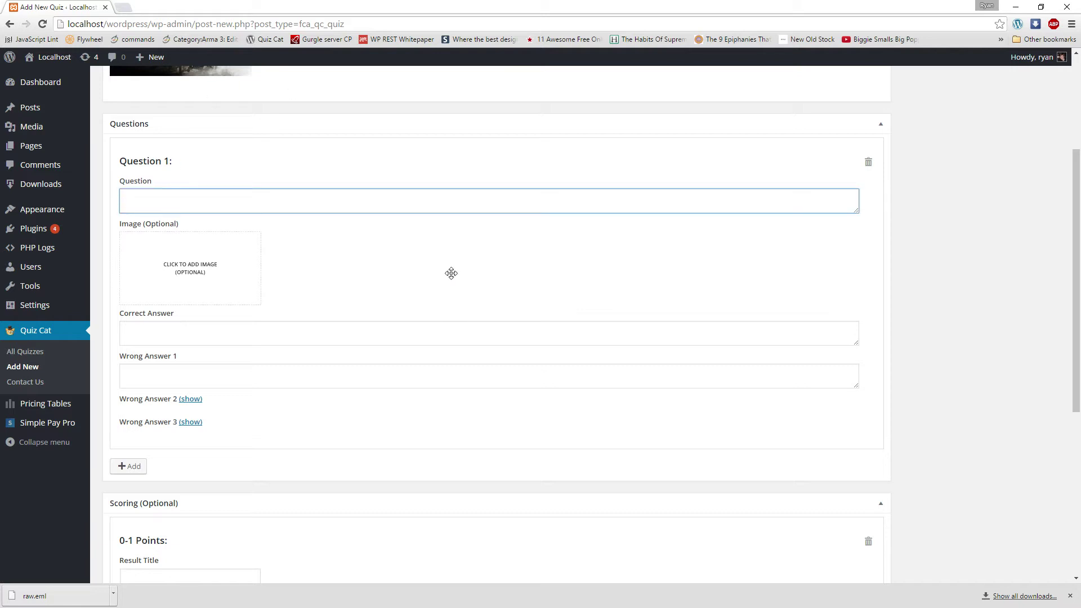
{"action": "type", "text": "What is 1+1?"}
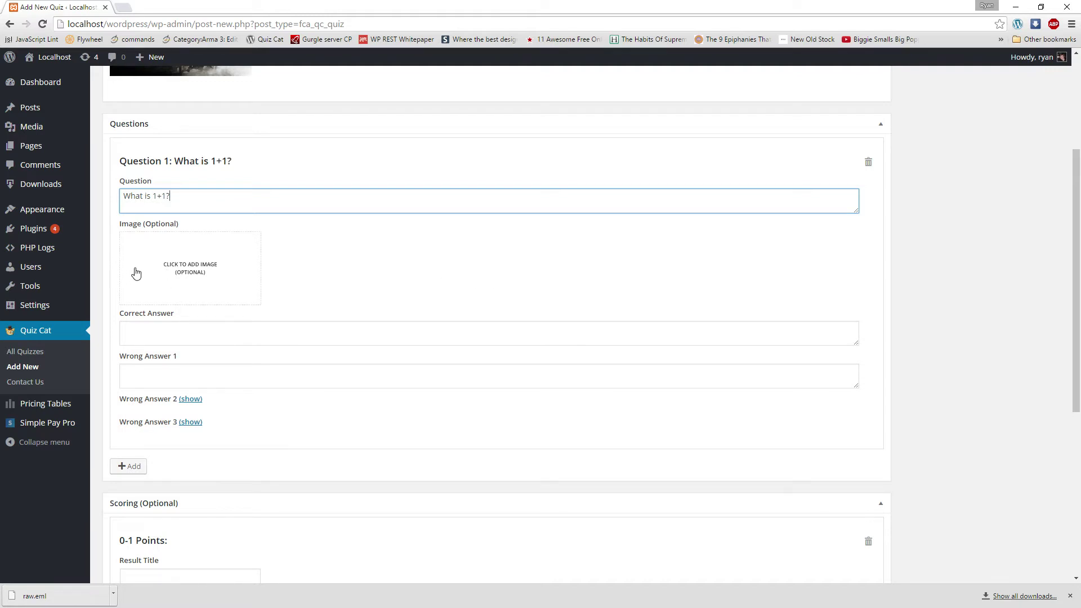
{"action": "scroll", "coordinate": [140, 259], "scroll_direction": "down", "scroll_amount": 2}
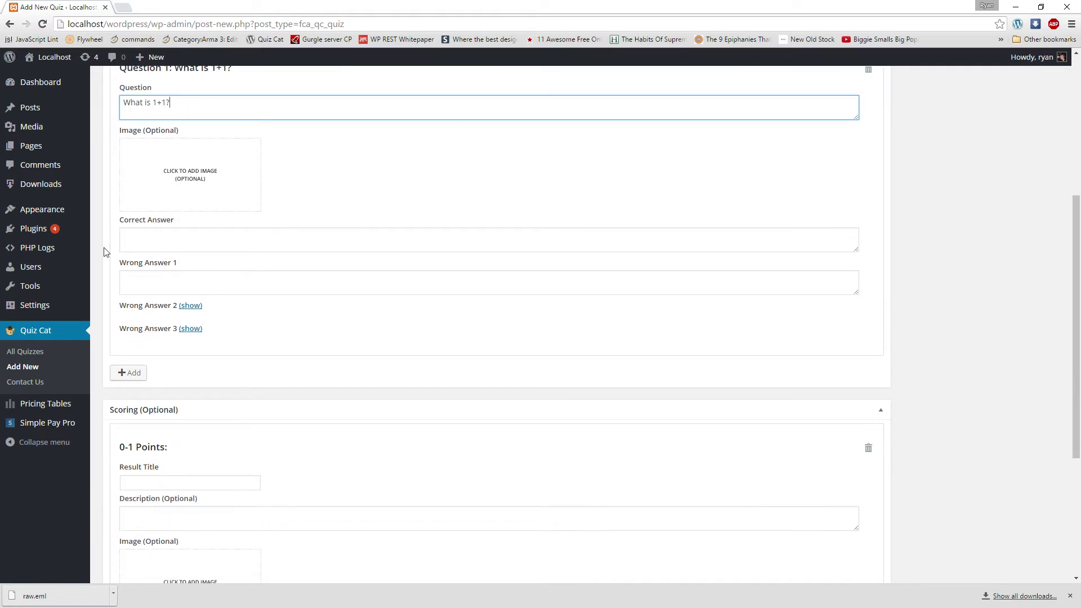
{"action": "left_click", "coordinate": [166, 233]}
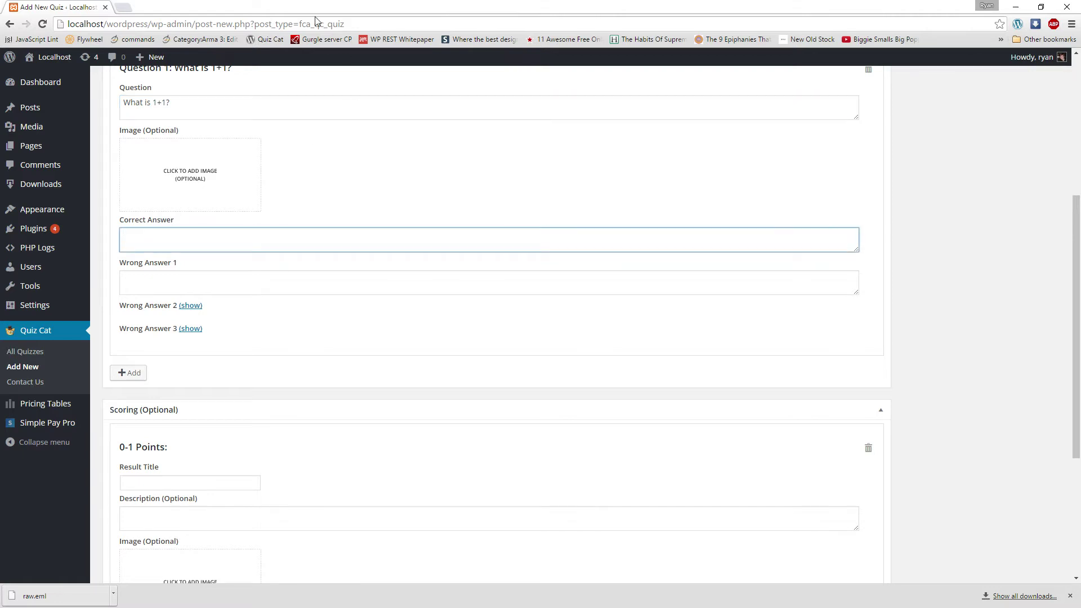
{"action": "key", "text": "Tab"}
{"action": "key", "text": "Tab"}
- Fill in wrong answers 0, 1 and 4, then collapse Question 1
{"action": "left_click", "coordinate": [208, 283]}
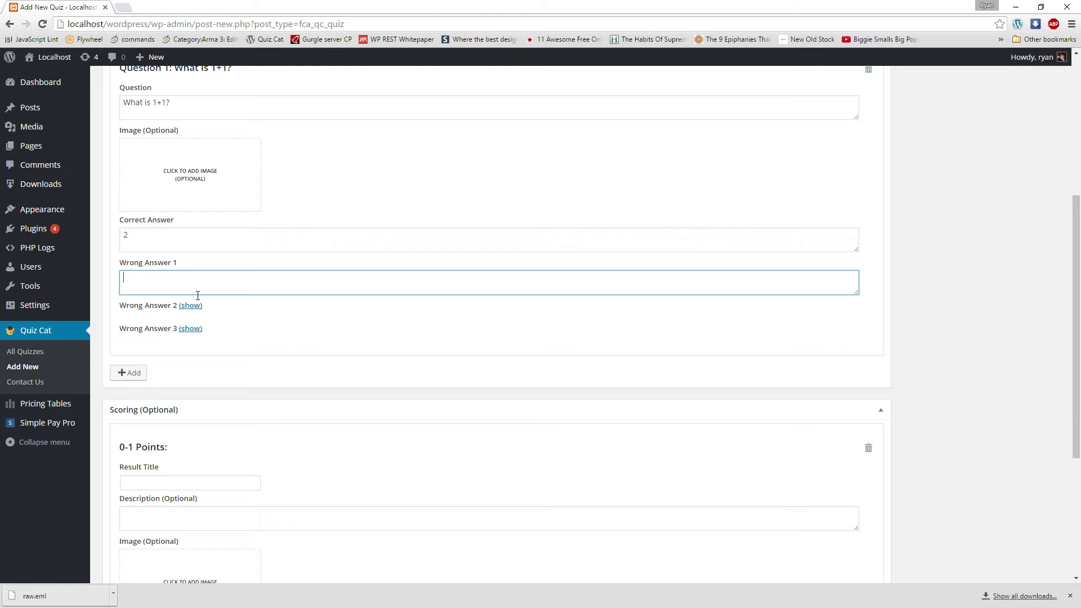
{"action": "scroll", "coordinate": [200, 313], "scroll_direction": "up", "scroll_amount": 2}
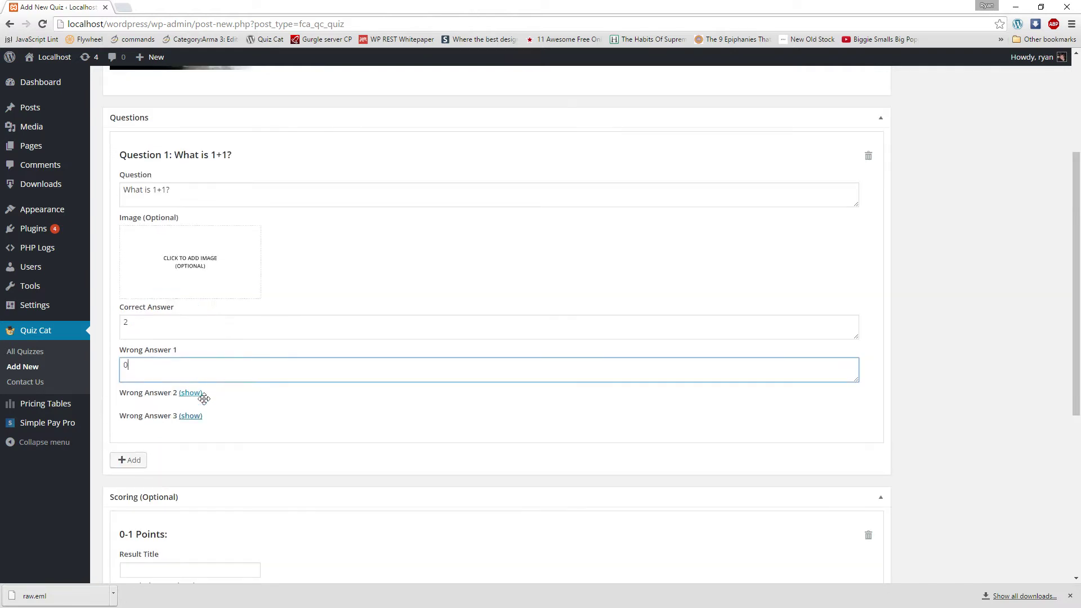
{"action": "left_click", "coordinate": [191, 416]}
{"action": "left_click", "coordinate": [191, 393]}
{"action": "scroll", "coordinate": [191, 382], "scroll_direction": "down", "scroll_amount": 2}
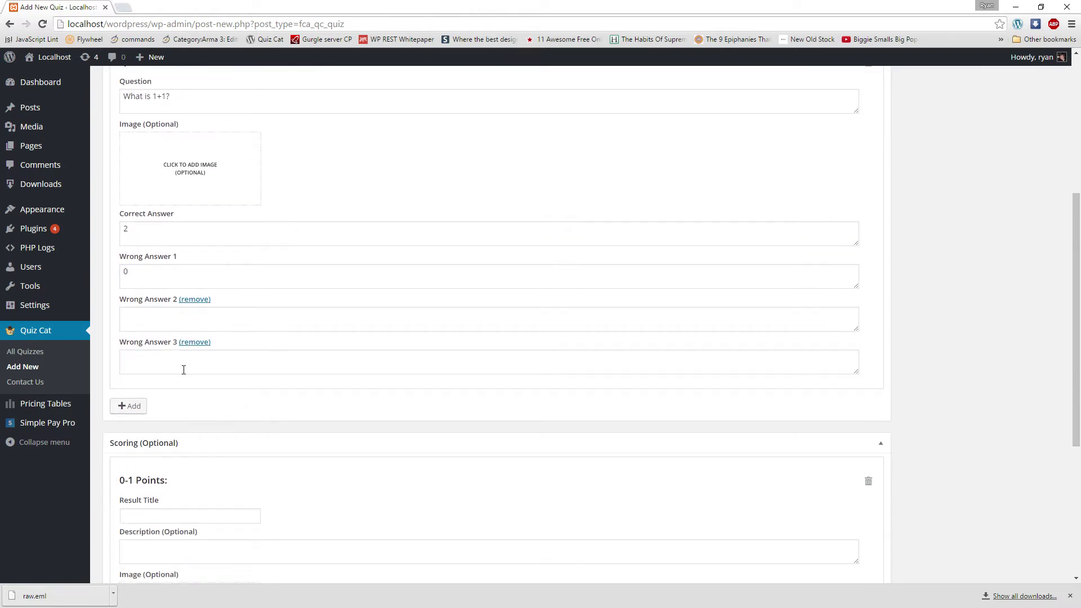
{"action": "left_click", "coordinate": [157, 319]}
{"action": "type", "text": "1"}
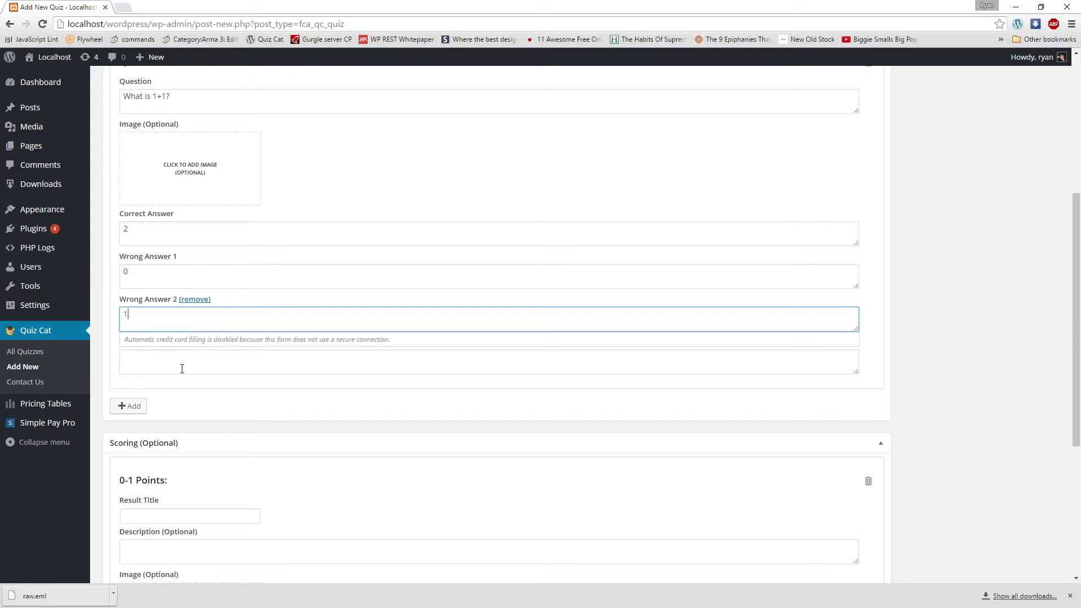
{"action": "left_click", "coordinate": [220, 366]}
{"action": "type", "text": "4"}
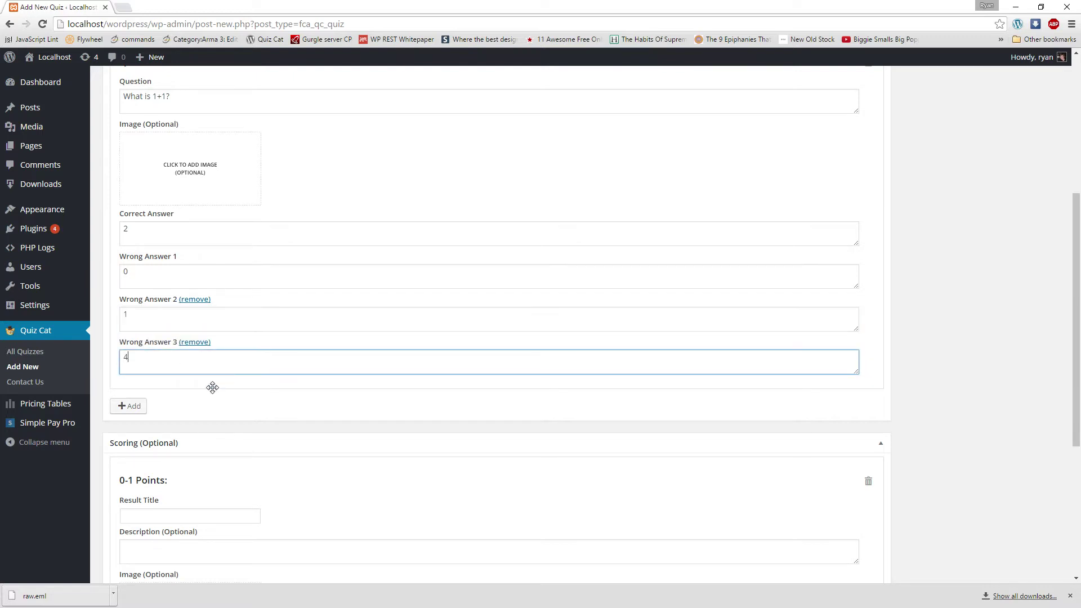
{"action": "left_click", "coordinate": [224, 415]}
{"action": "scroll", "coordinate": [158, 404], "scroll_direction": "up", "scroll_amount": 3}
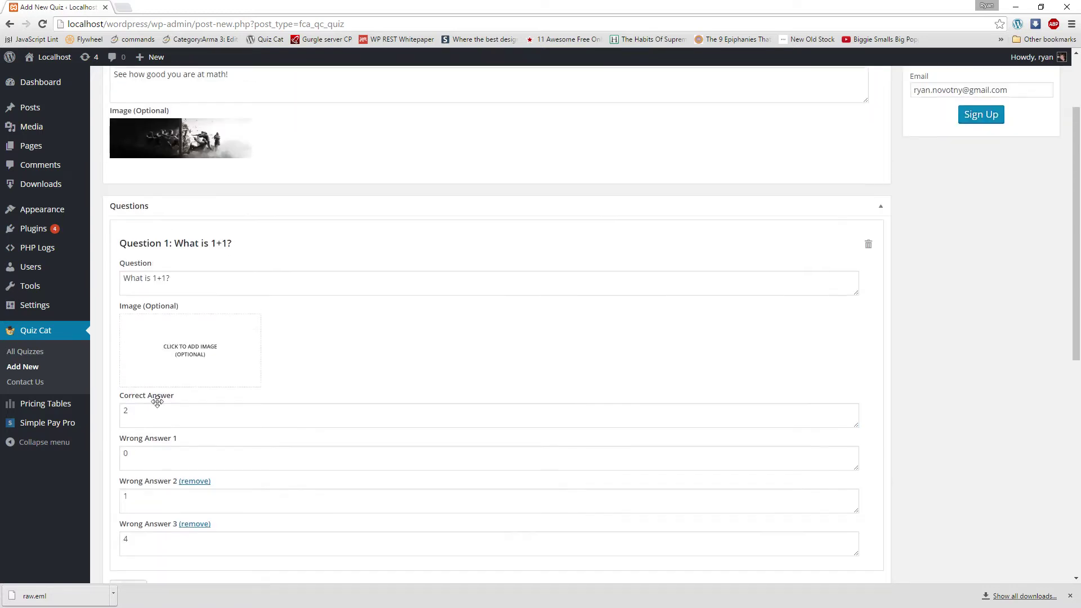
{"action": "left_click", "coordinate": [218, 250]}
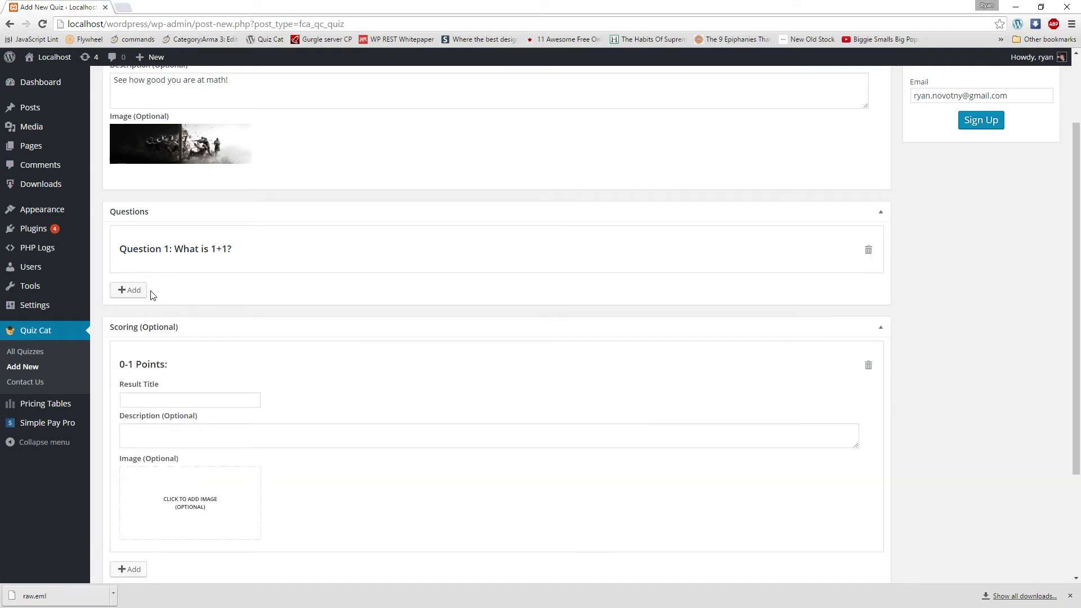
- Add Question 2 'What is 3 x 3?' with correct answer 9 and wrong answer 5
{"action": "left_click", "coordinate": [129, 290]}
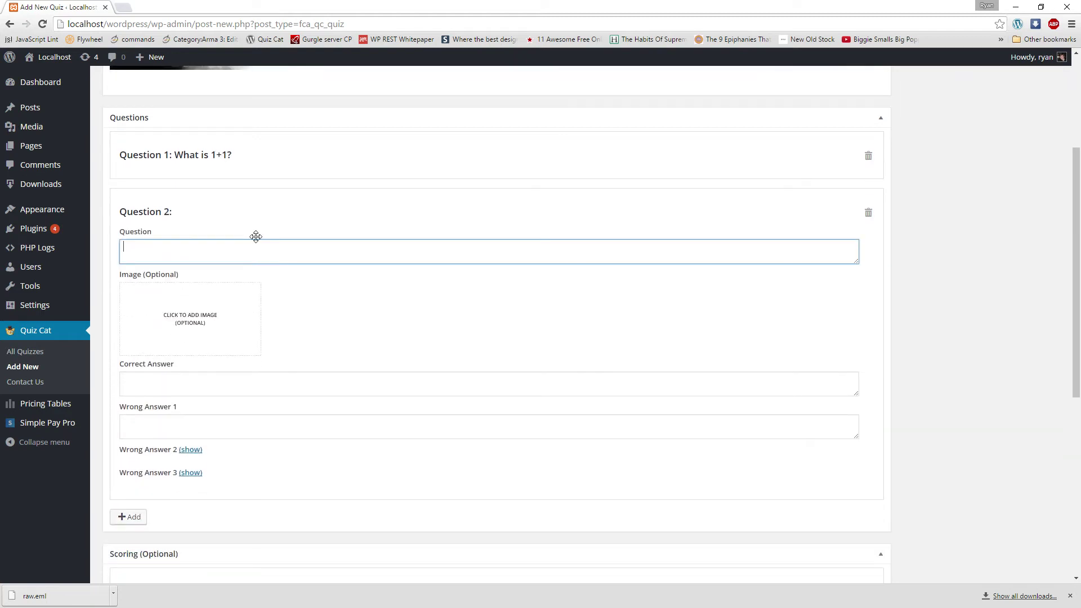
{"action": "type", "text": "What is 33"}
{"action": "key", "text": "BackSpace"}
{"action": "key", "text": "BackSpace"}
{"action": "key", "text": "alt+space"}
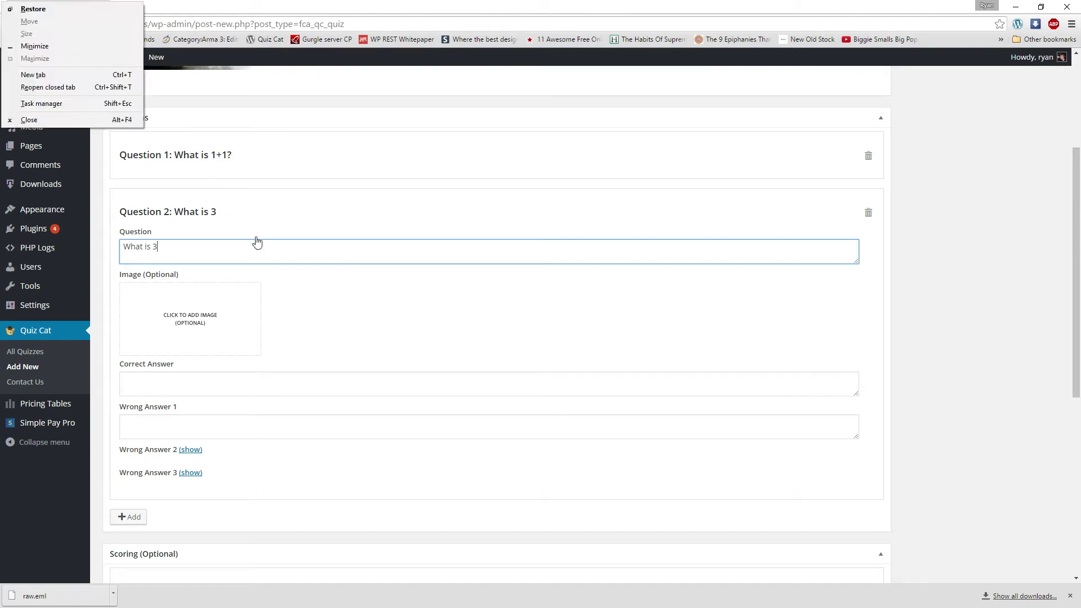
{"action": "key", "text": "Escape"}
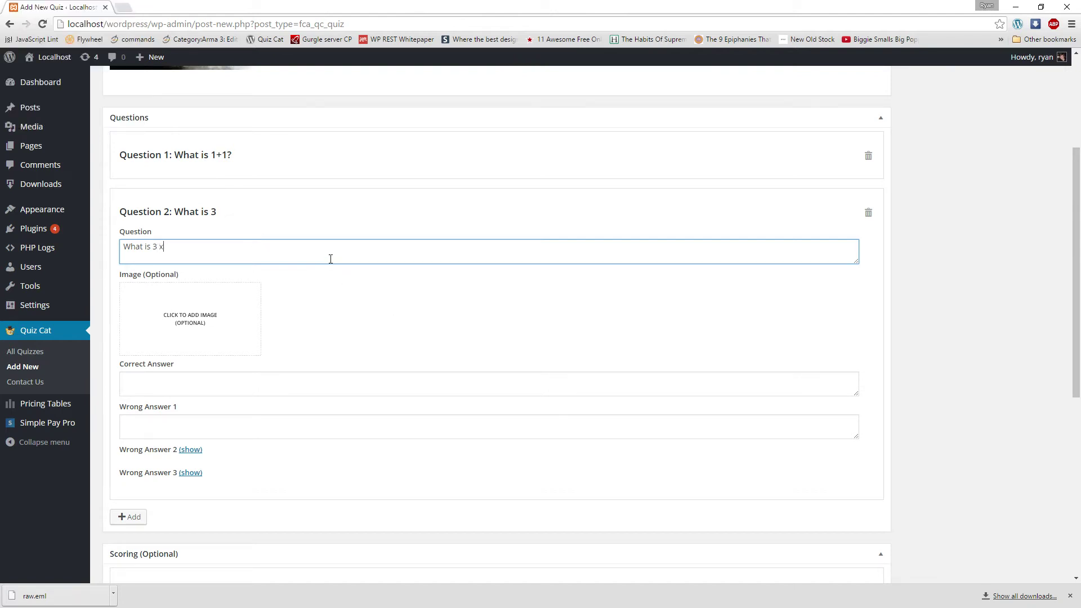
{"action": "left_click", "coordinate": [214, 383]}
{"action": "left_click", "coordinate": [248, 420]}
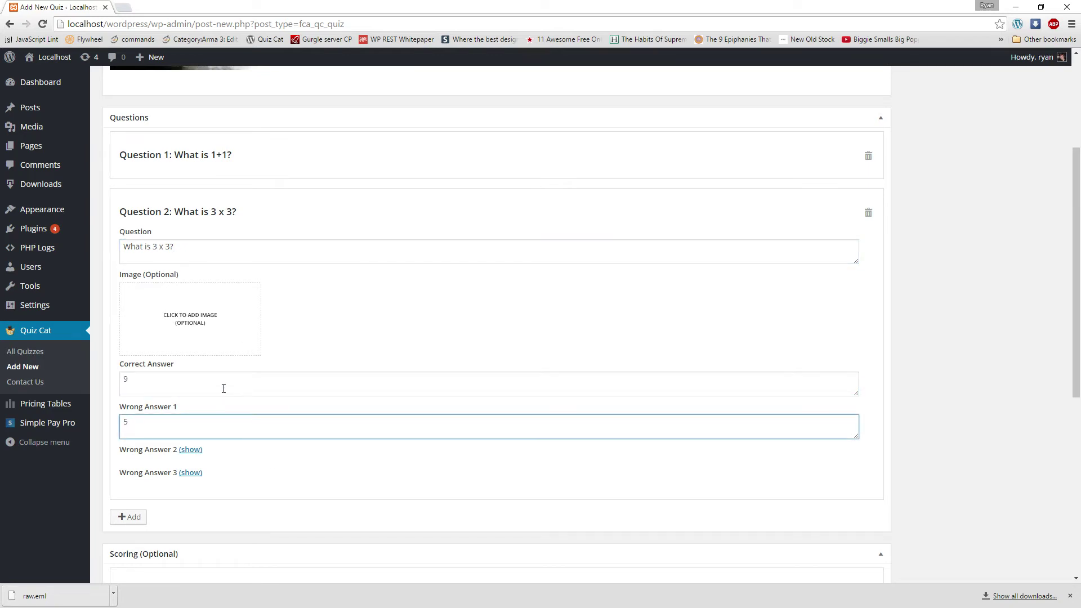
- Drag the 3 x 3 question card above the 1+1 question
{"action": "scroll", "coordinate": [224, 388], "scroll_direction": "down", "scroll_amount": 2}
{"action": "scroll", "coordinate": [217, 386], "scroll_direction": "up", "scroll_amount": 2}
{"action": "left_click_drag", "start_coordinate": [175, 218], "coordinate": [225, 219]}
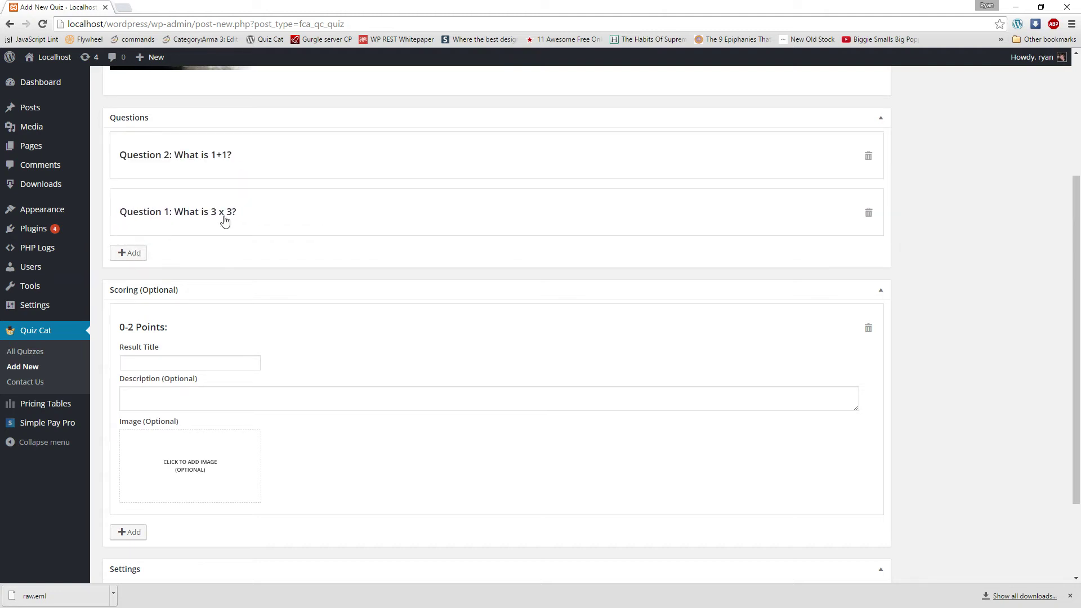
- Title the 0–1 point scoring result 'Bad'
{"action": "scroll", "coordinate": [236, 242], "scroll_direction": "down", "scroll_amount": 2}
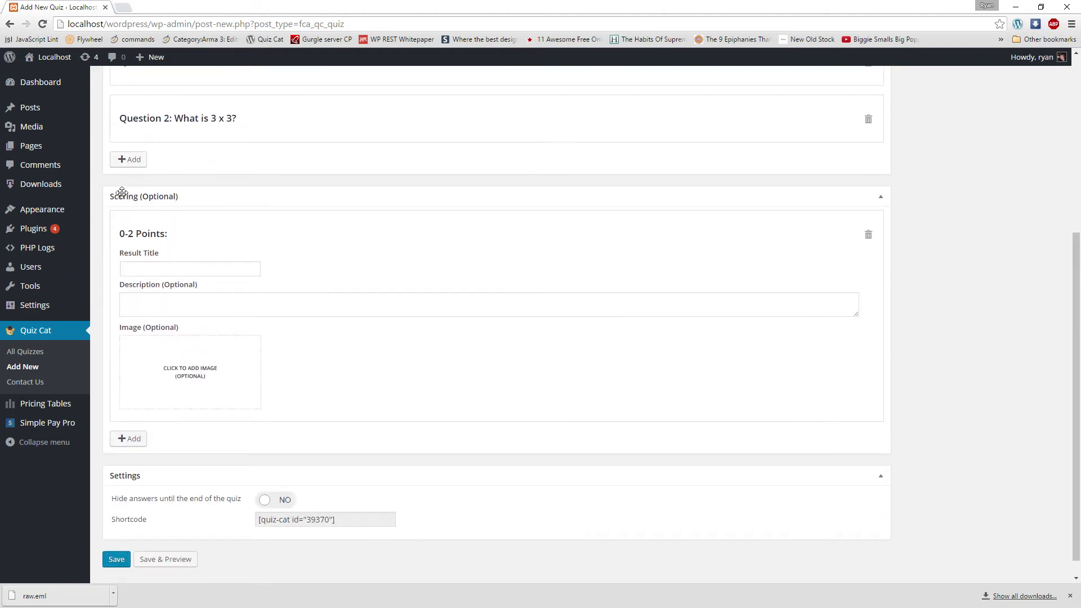
{"action": "scroll", "coordinate": [113, 200], "scroll_direction": "up", "scroll_amount": 2}
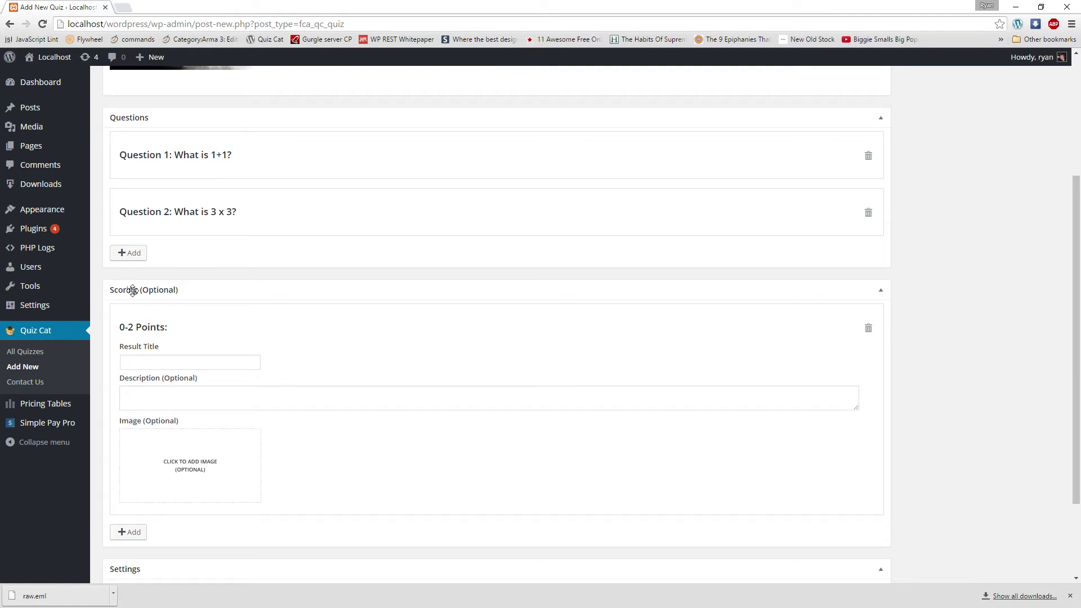
{"action": "scroll", "coordinate": [192, 278], "scroll_direction": "down", "scroll_amount": 2}
{"action": "left_click", "coordinate": [192, 275]}
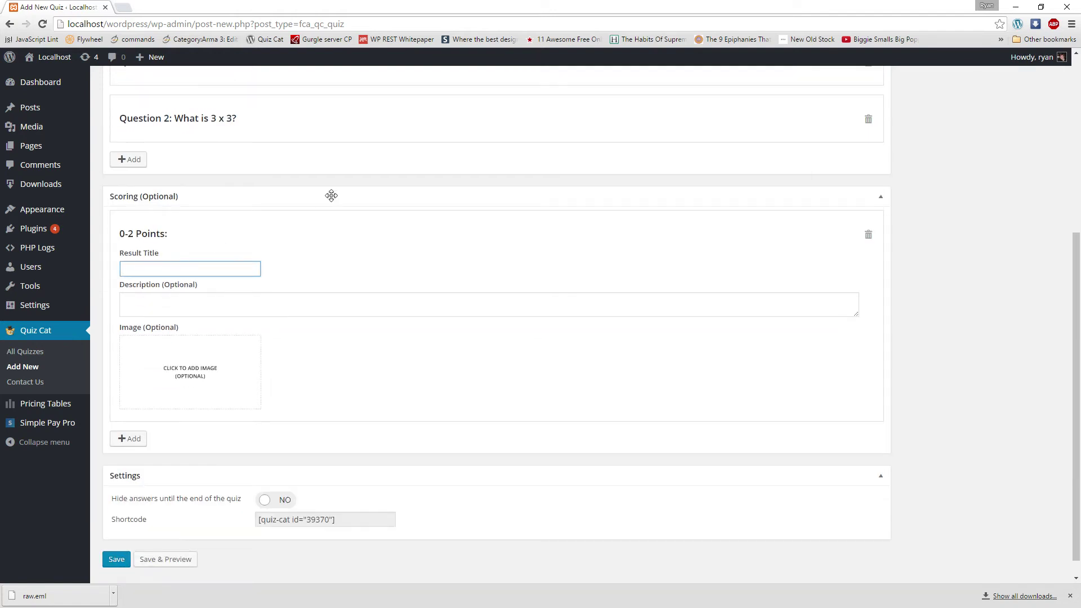
{"action": "scroll", "coordinate": [394, 152], "scroll_direction": "down", "scroll_amount": 1}
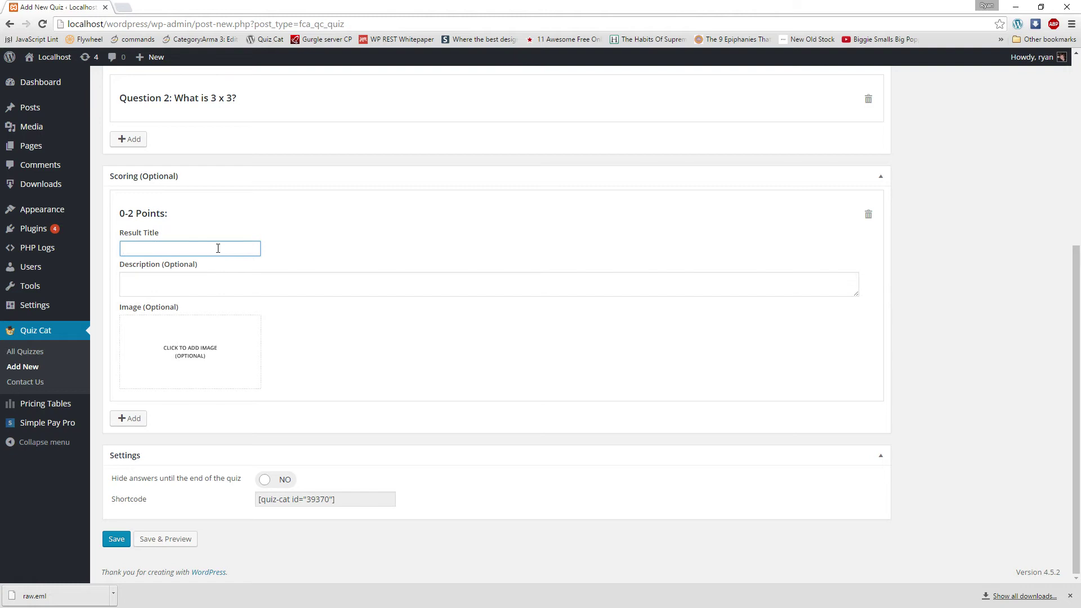
{"action": "type", "text": "Bad"}
- Add a 2-point scoring result titled 'Good' and collapse it
{"action": "left_click", "coordinate": [129, 418]}
{"action": "type", "text": "G"}
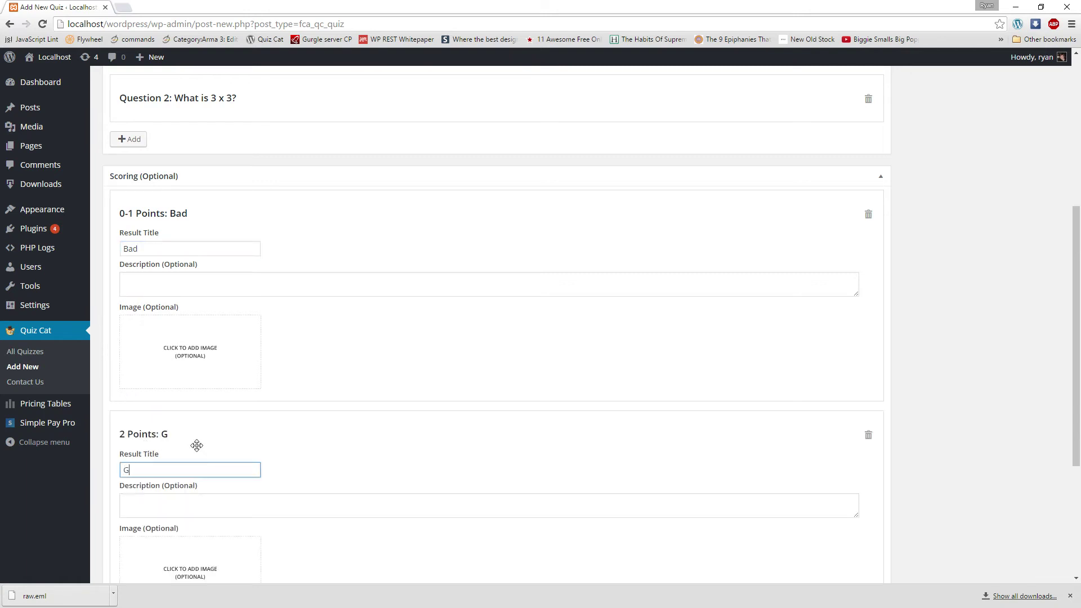
{"action": "type", "text": "ood"}
{"action": "scroll", "coordinate": [150, 223], "scroll_direction": "down", "scroll_amount": 2}
{"action": "left_click", "coordinate": [160, 342]}
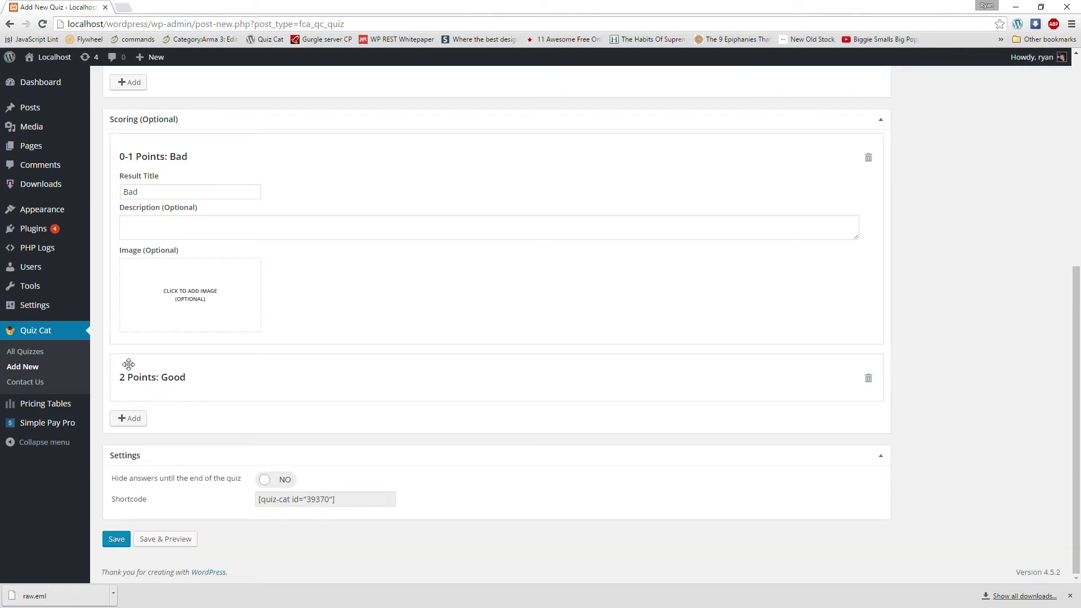
{"action": "scroll", "coordinate": [124, 386], "scroll_direction": "up", "scroll_amount": 6}
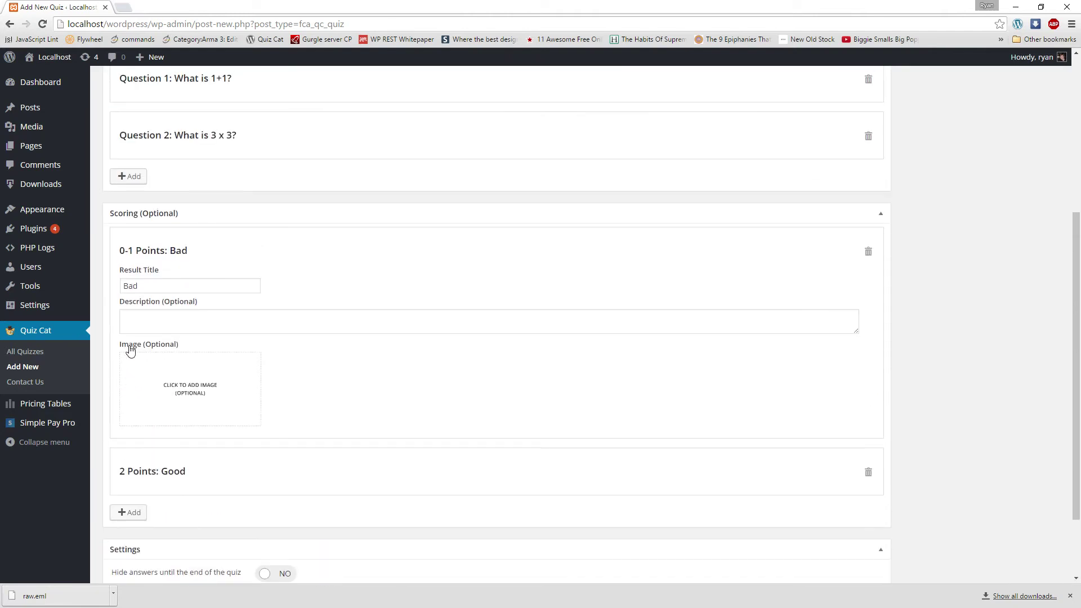
{"action": "scroll", "coordinate": [167, 347], "scroll_direction": "down", "scroll_amount": 3}
{"action": "scroll", "coordinate": [171, 400], "scroll_direction": "down", "scroll_amount": 2}
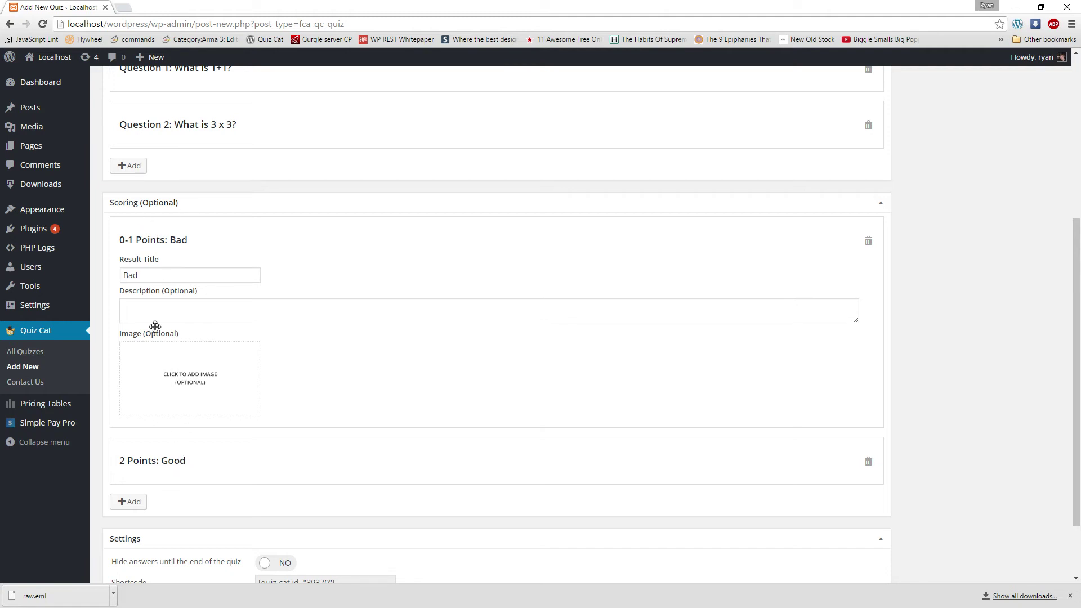
{"action": "left_click", "coordinate": [133, 507]}
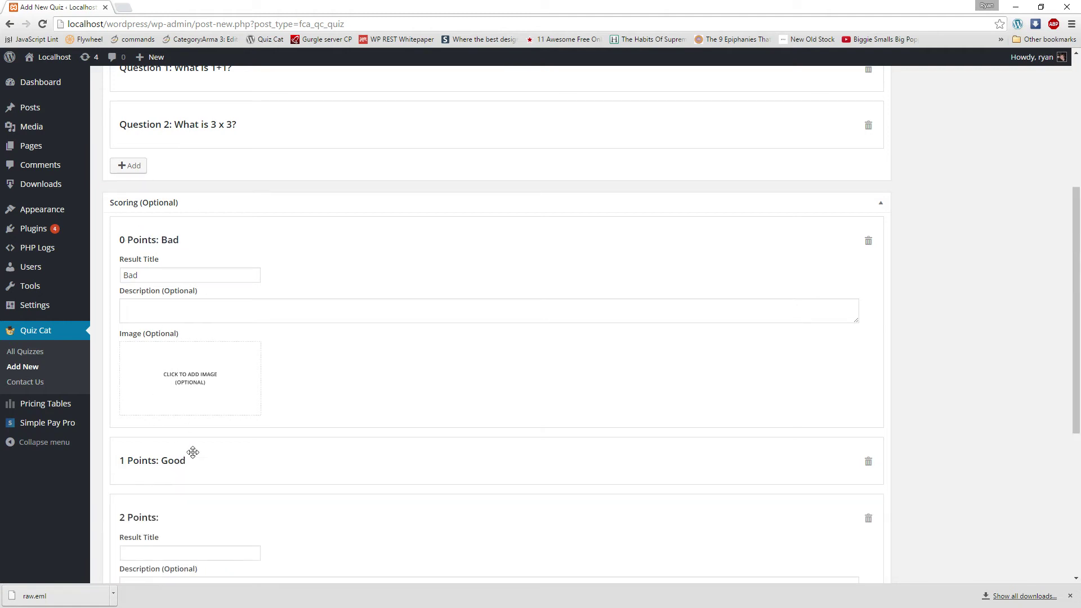
{"action": "scroll", "coordinate": [169, 450], "scroll_direction": "down", "scroll_amount": 2}
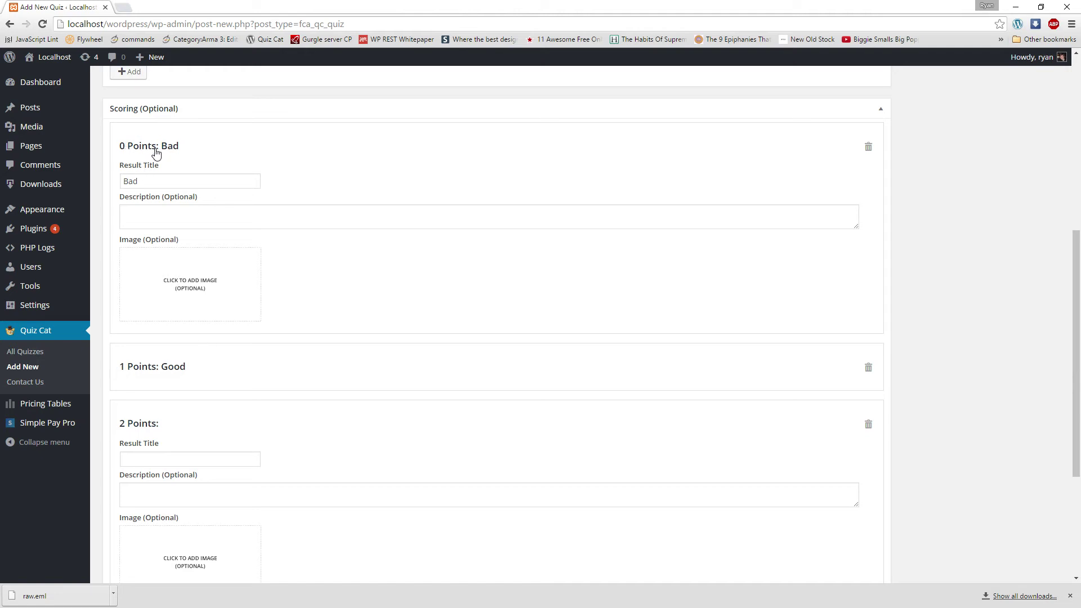
{"action": "left_click", "coordinate": [869, 426]}
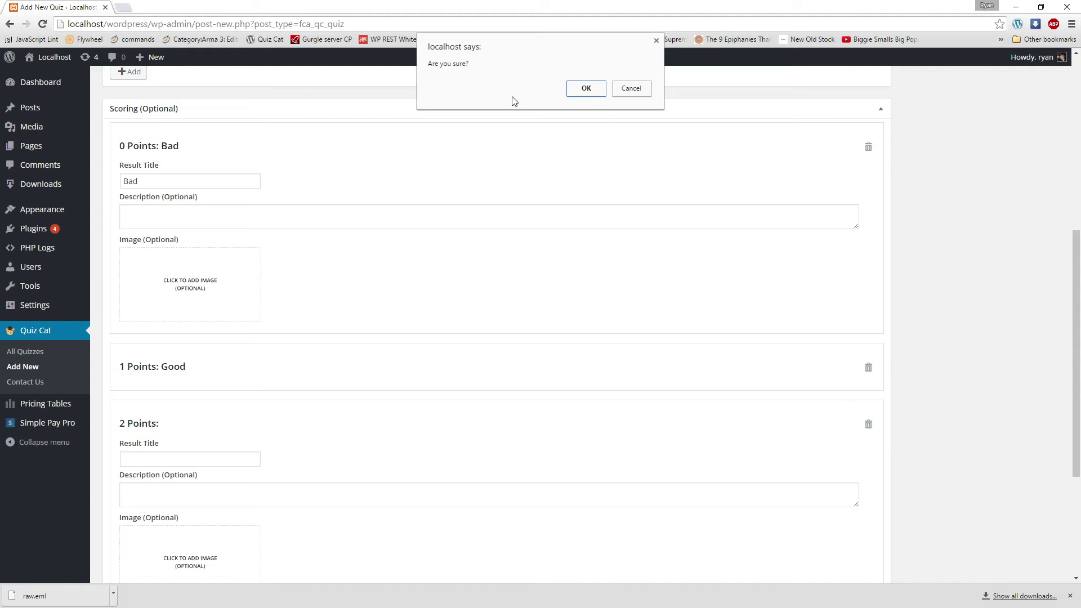
{"action": "left_click", "coordinate": [598, 89]}
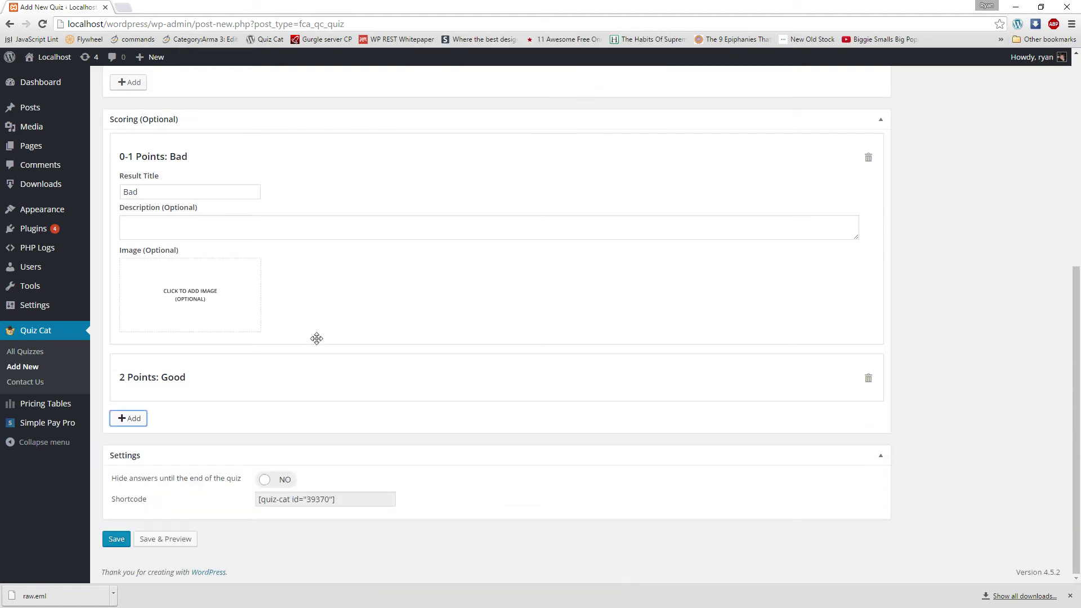
{"action": "scroll", "coordinate": [314, 338], "scroll_direction": "up", "scroll_amount": 5}
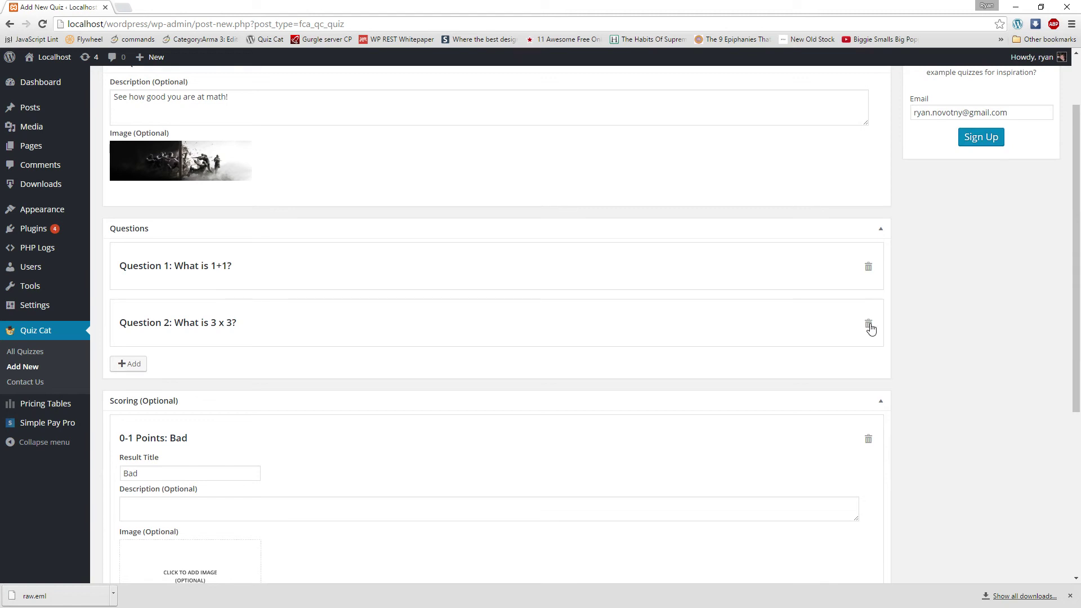
{"action": "left_click", "coordinate": [130, 363]}
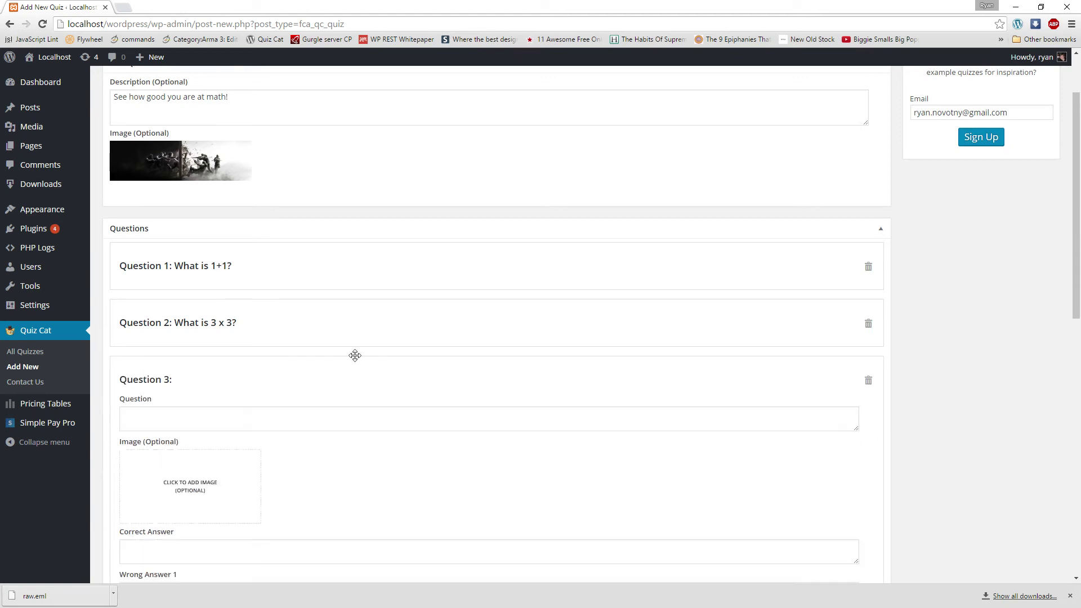
{"action": "left_click", "coordinate": [872, 385]}
{"action": "left_click", "coordinate": [572, 107]}
{"action": "scroll", "coordinate": [340, 225], "scroll_direction": "down", "scroll_amount": 5}
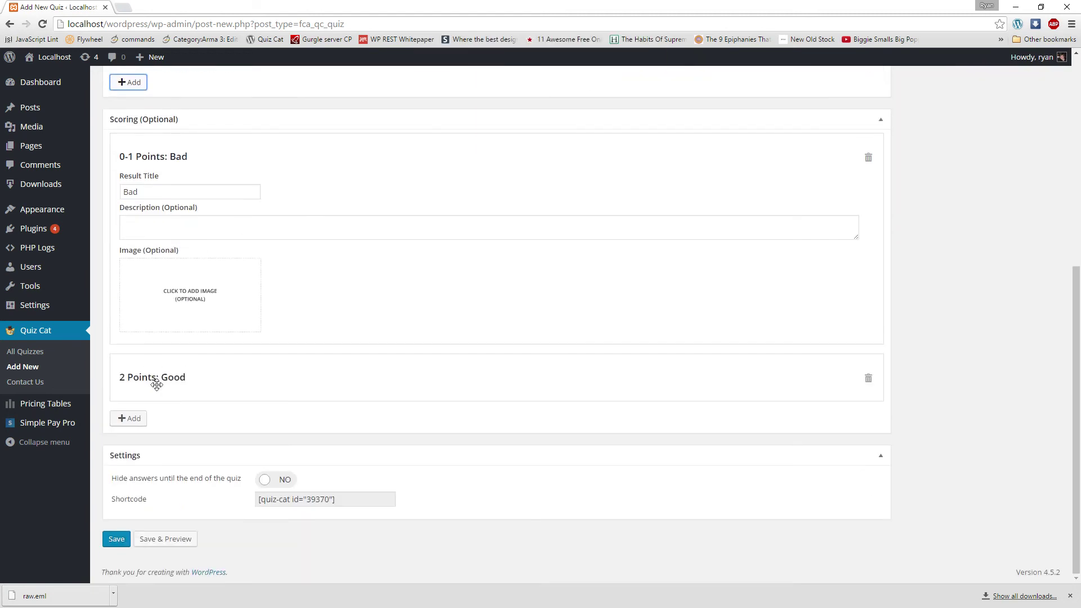
{"action": "scroll", "coordinate": [208, 454], "scroll_direction": "up", "scroll_amount": 2}
{"action": "scroll", "coordinate": [210, 362], "scroll_direction": "down", "scroll_amount": 2}
- Save and preview the quiz, selecting its title and description text
{"action": "left_click", "coordinate": [165, 541]}
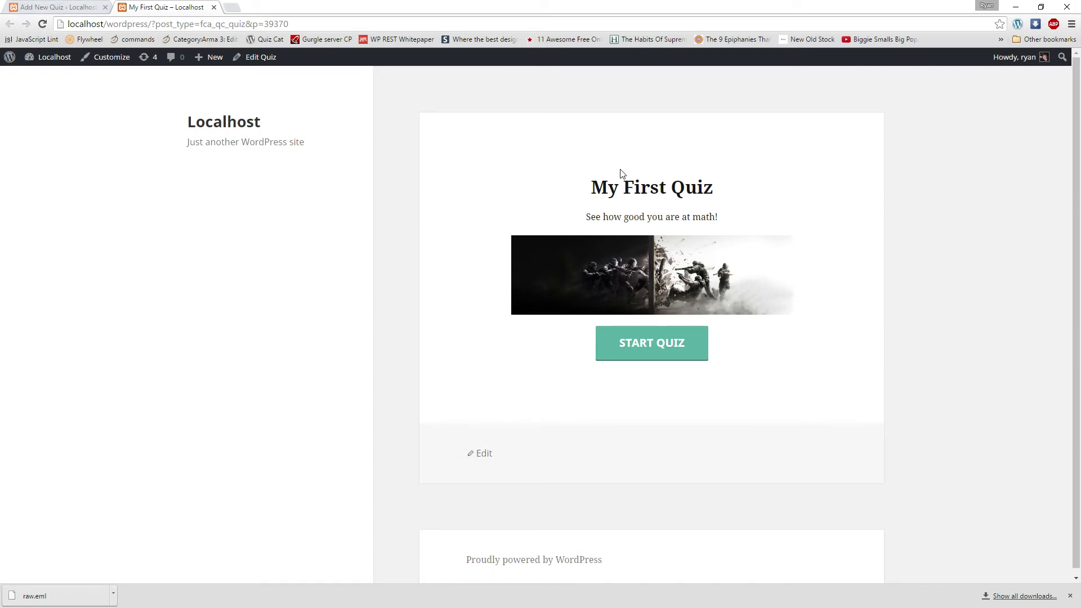
{"action": "left_click_drag", "start_coordinate": [589, 188], "coordinate": [715, 188]}
{"action": "left_click_drag", "start_coordinate": [583, 217], "coordinate": [761, 216]}
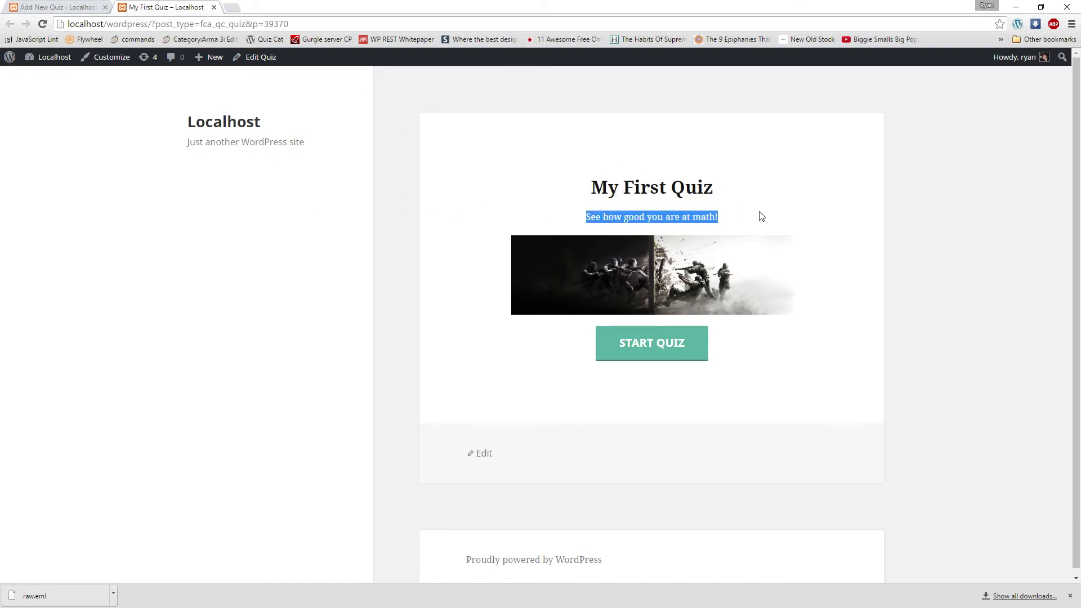
- Take the quiz answering 2 and 5 for a 1 out of 2 'Bad' result, then reload
{"action": "left_click", "coordinate": [683, 352]}
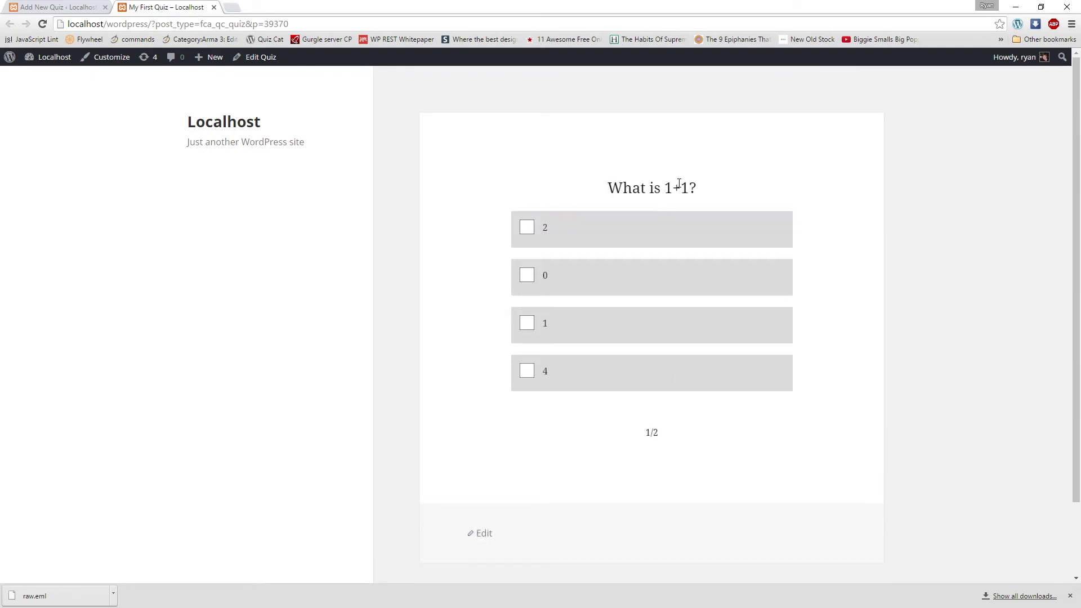
{"action": "left_click", "coordinate": [577, 227]}
{"action": "left_click", "coordinate": [642, 316]}
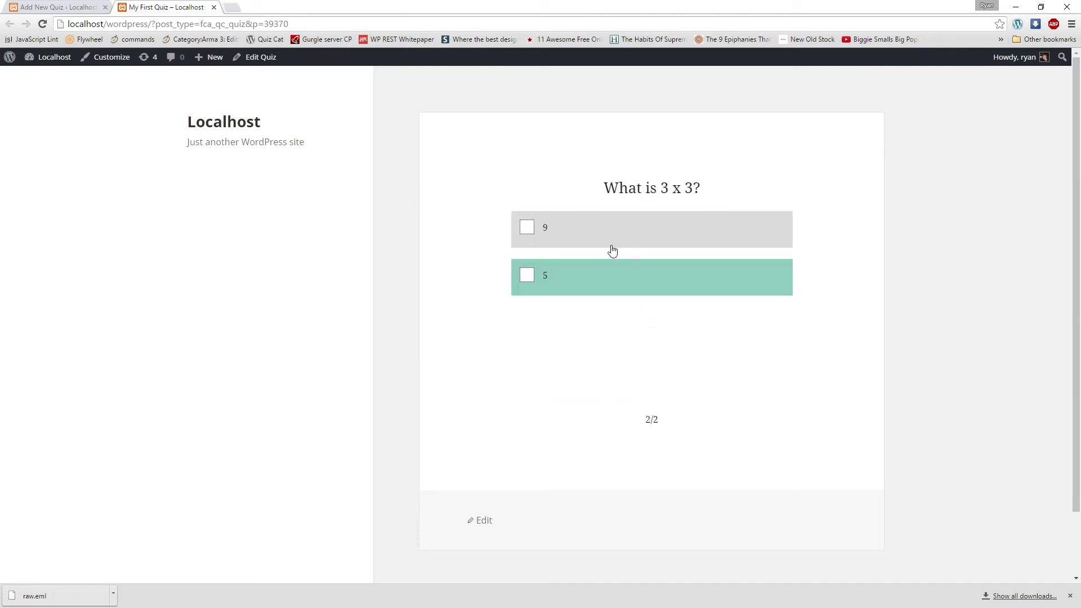
{"action": "left_click", "coordinate": [609, 277]}
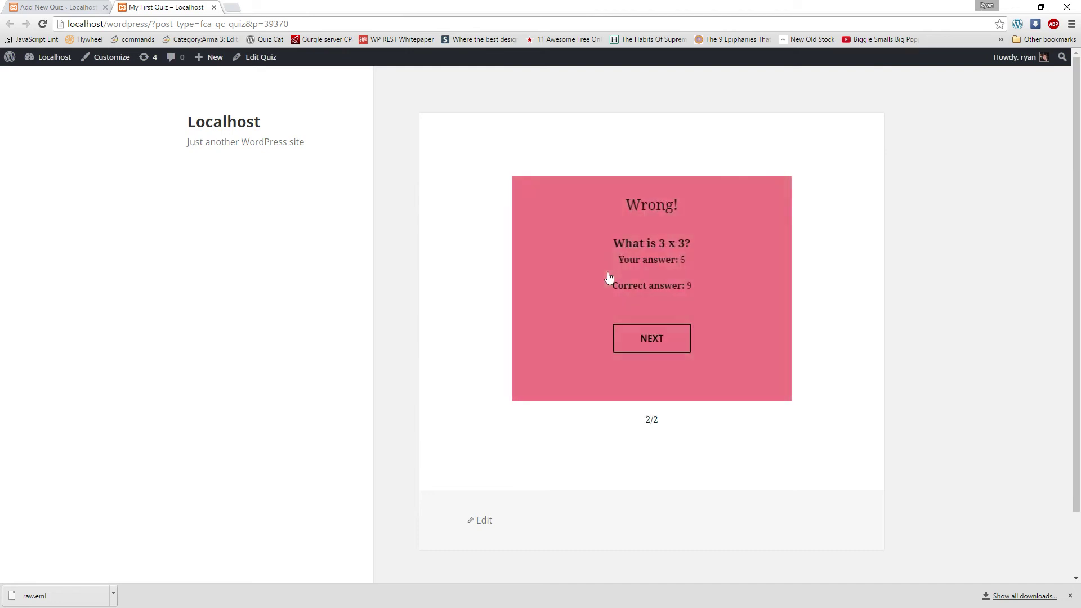
{"action": "left_click", "coordinate": [628, 342]}
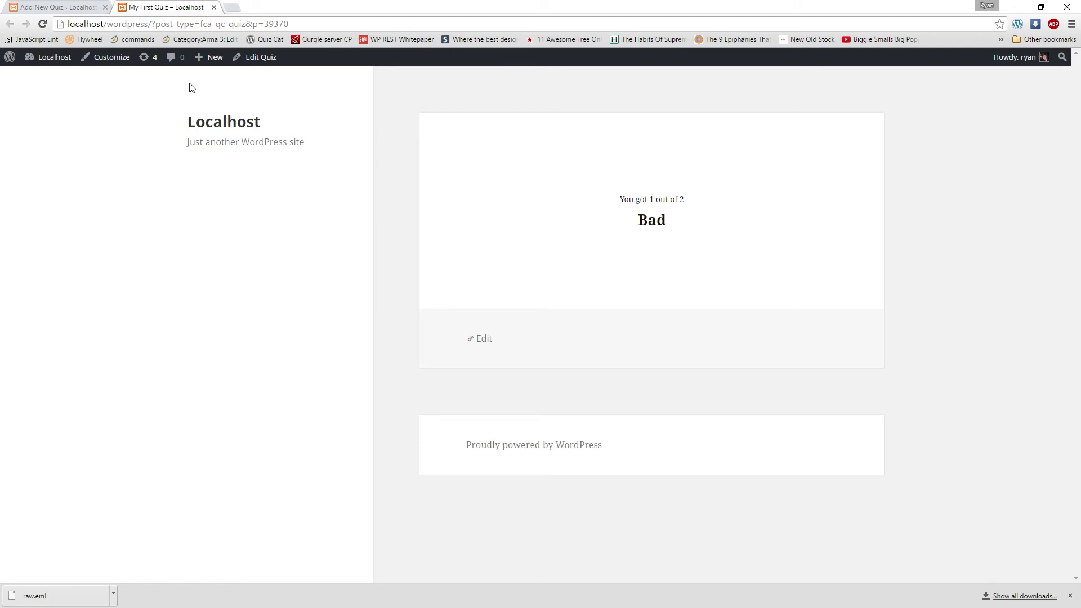
{"action": "right_click", "coordinate": [411, 195]}
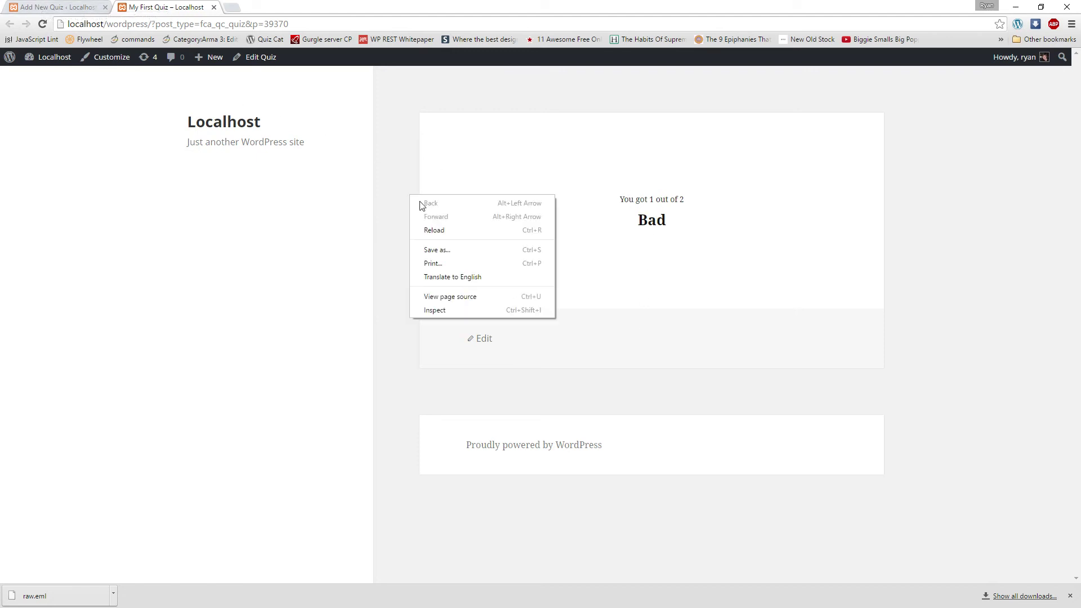
{"action": "left_click", "coordinate": [433, 235]}
- Turn on 'Hide answers until the end of the quiz' and save the quiz
{"action": "key", "text": "ctrl+Tab"}
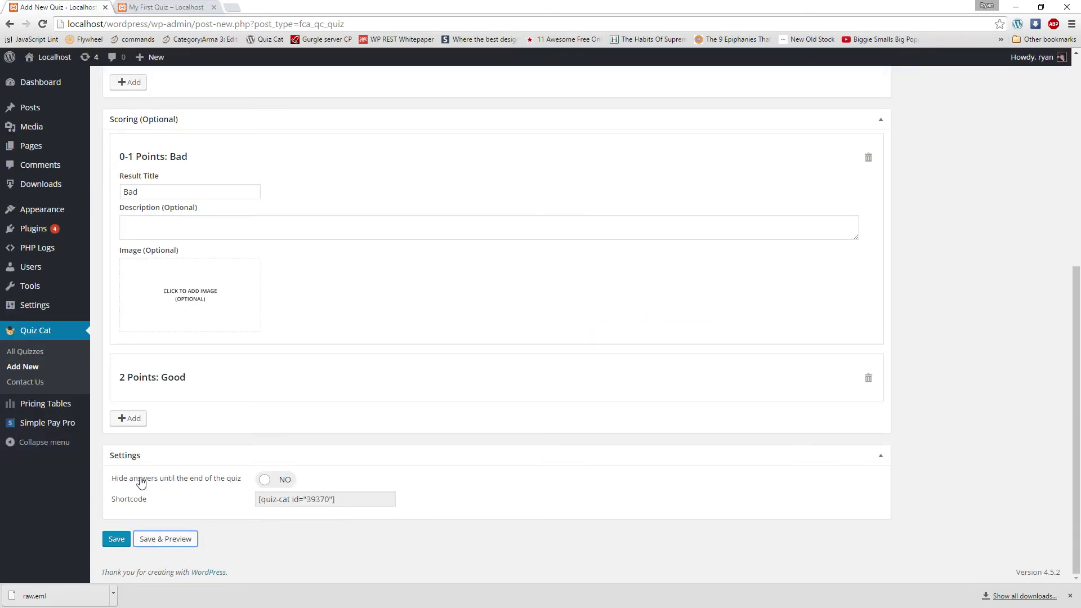
{"action": "left_click", "coordinate": [276, 481]}
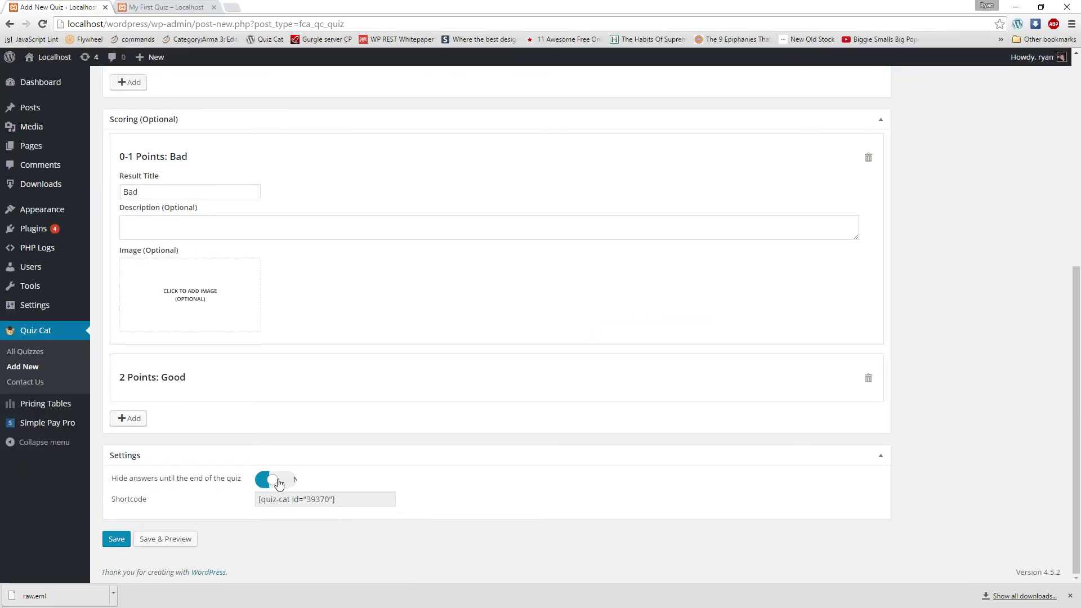
{"action": "left_click", "coordinate": [116, 540]}
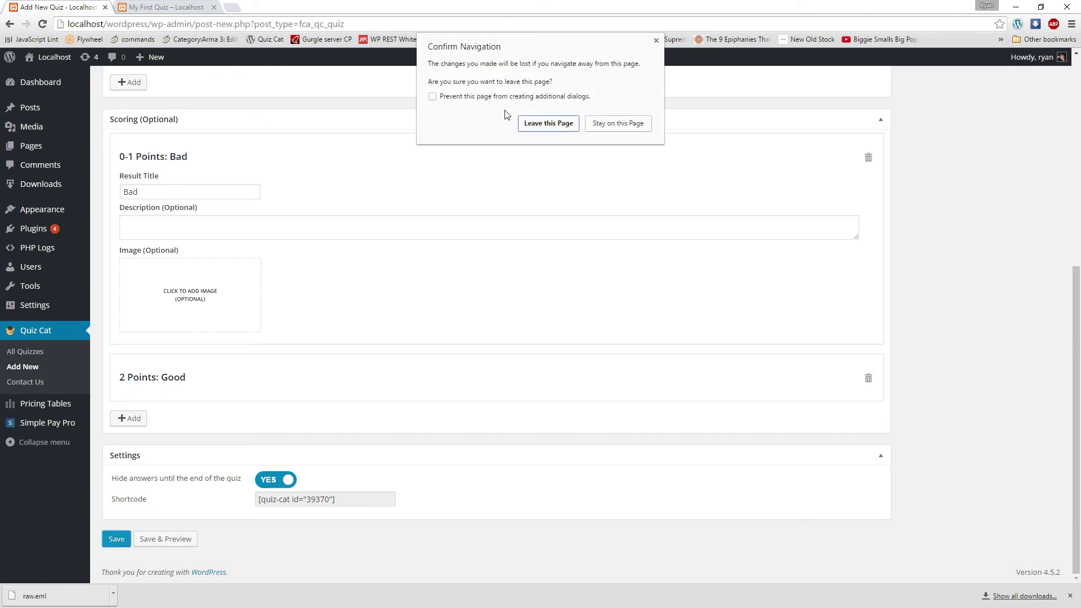
{"action": "left_click", "coordinate": [544, 129]}
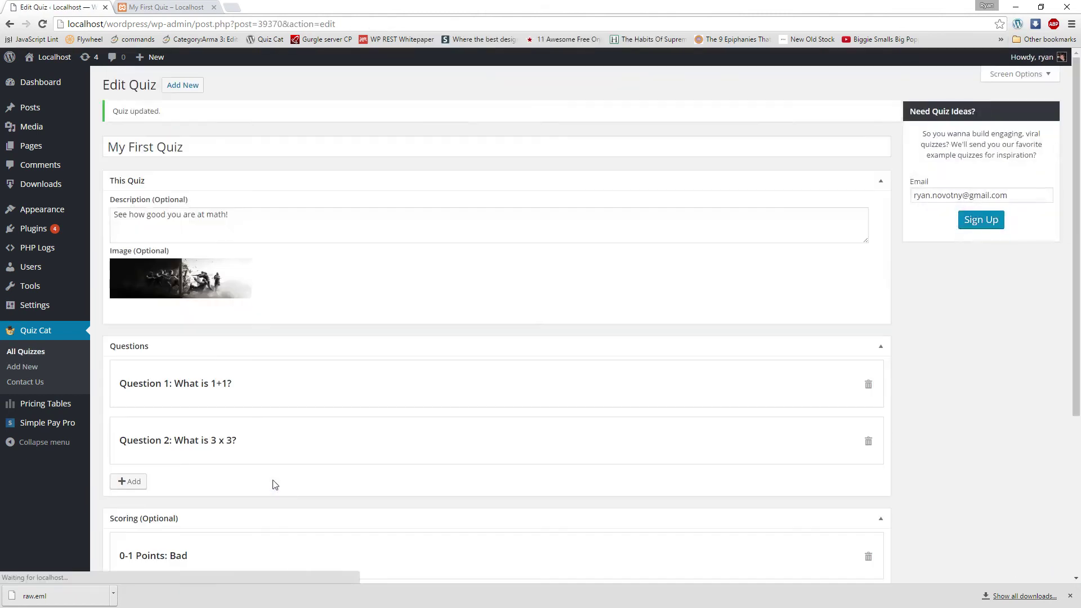
- Retake the quiz in the preview answering 2 and 5, seeing results only at the end
{"action": "left_click", "coordinate": [175, 8]}
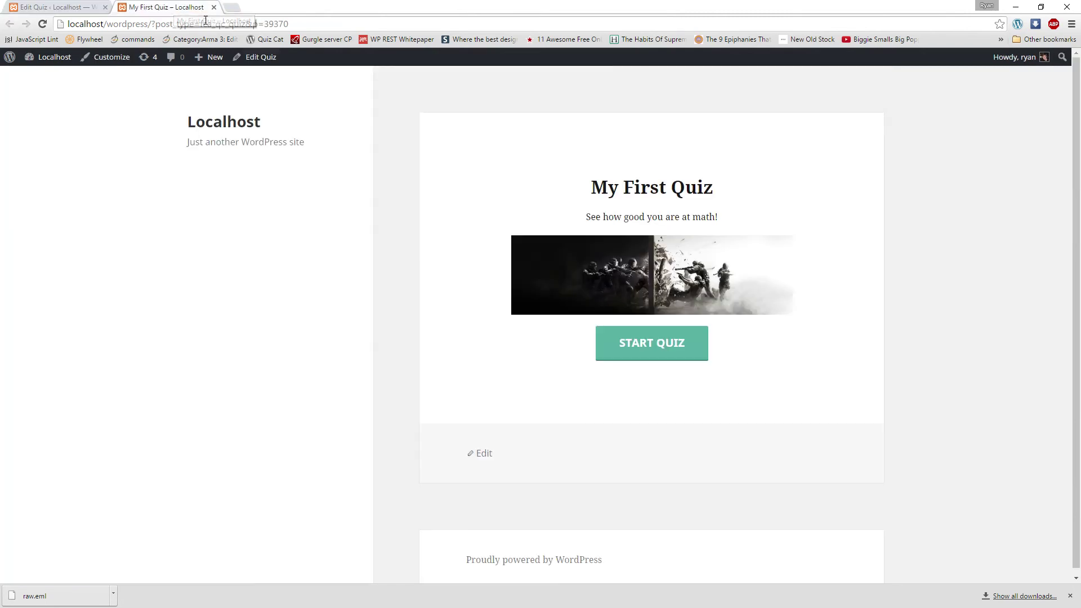
{"action": "left_click", "coordinate": [663, 351]}
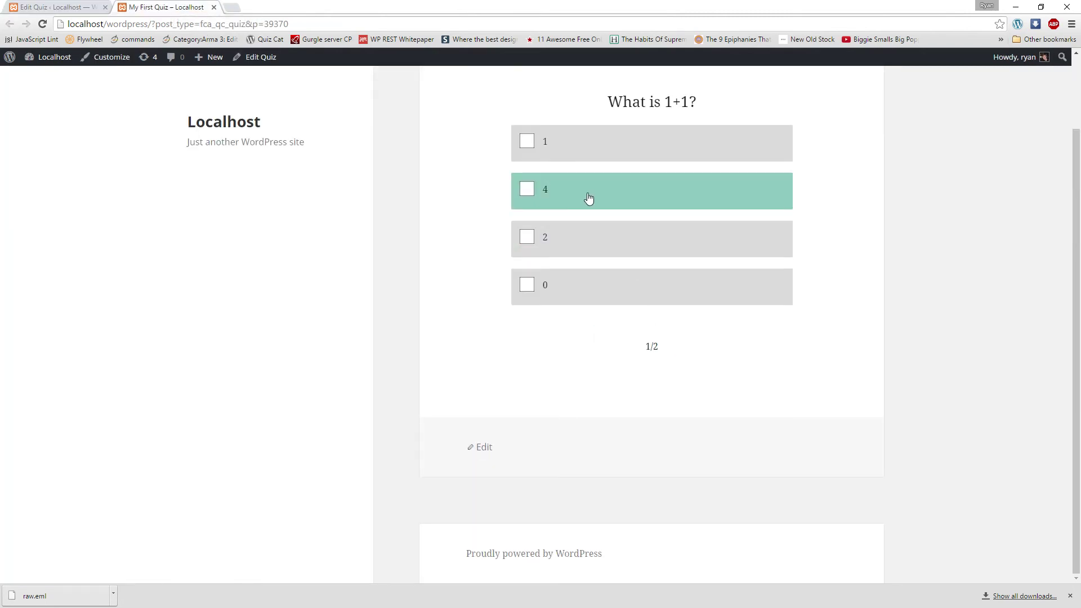
{"action": "left_click", "coordinate": [612, 242]}
{"action": "left_click", "coordinate": [642, 246]}
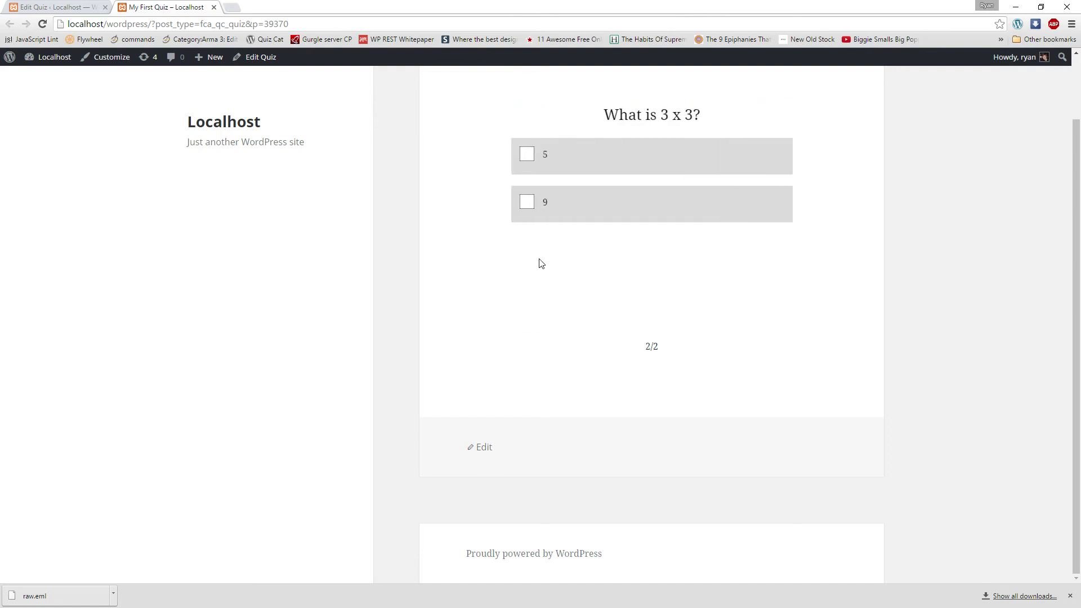
{"action": "key", "text": "F5"}
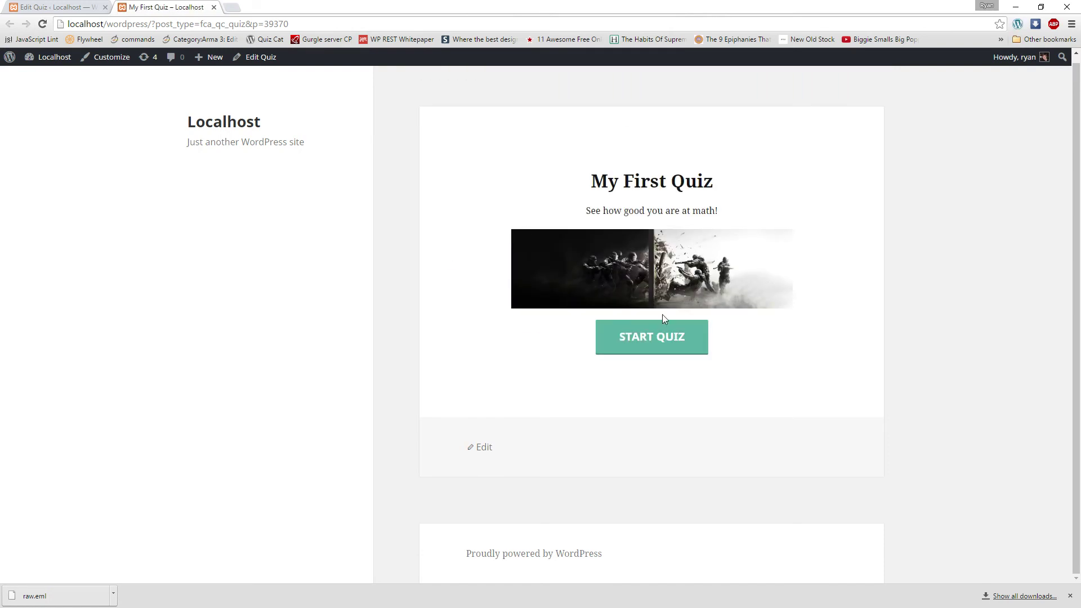
{"action": "left_click", "coordinate": [656, 337]}
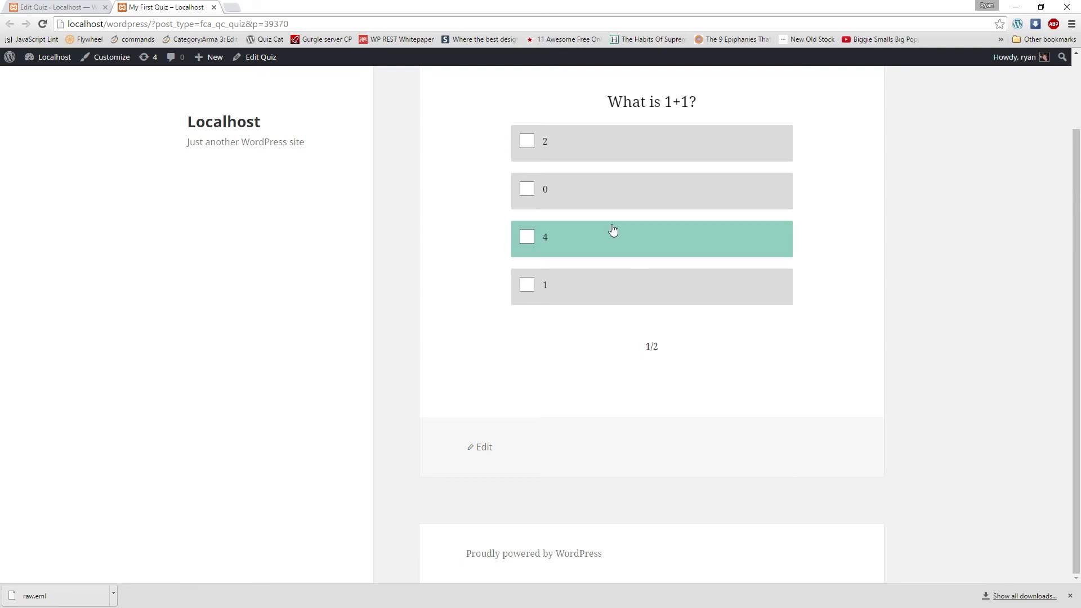
{"action": "left_click", "coordinate": [600, 158]}
{"action": "left_click", "coordinate": [601, 200]}
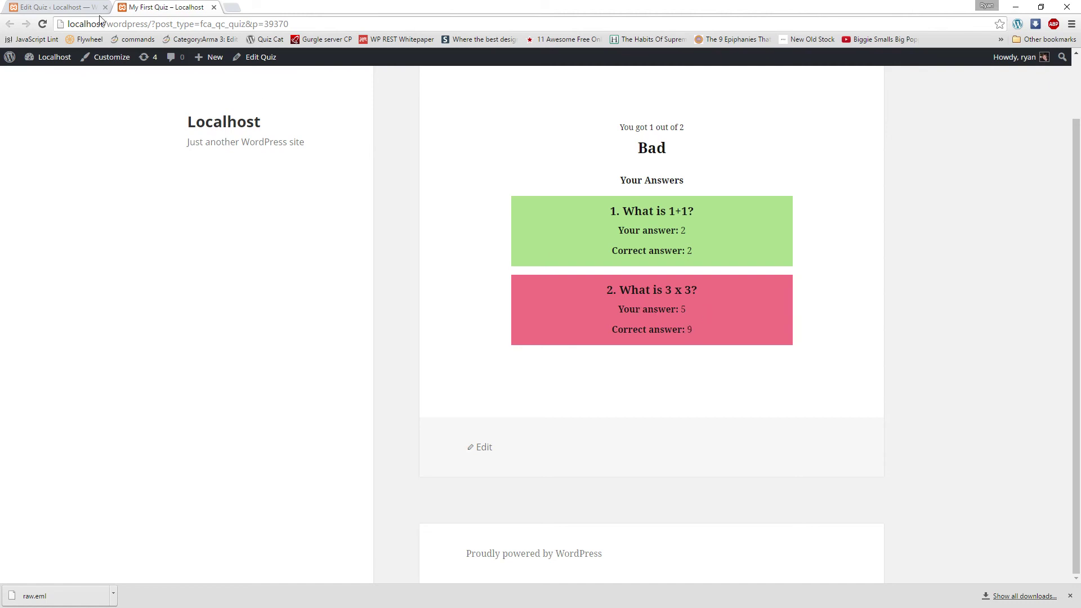
{"action": "left_click", "coordinate": [53, 6]}
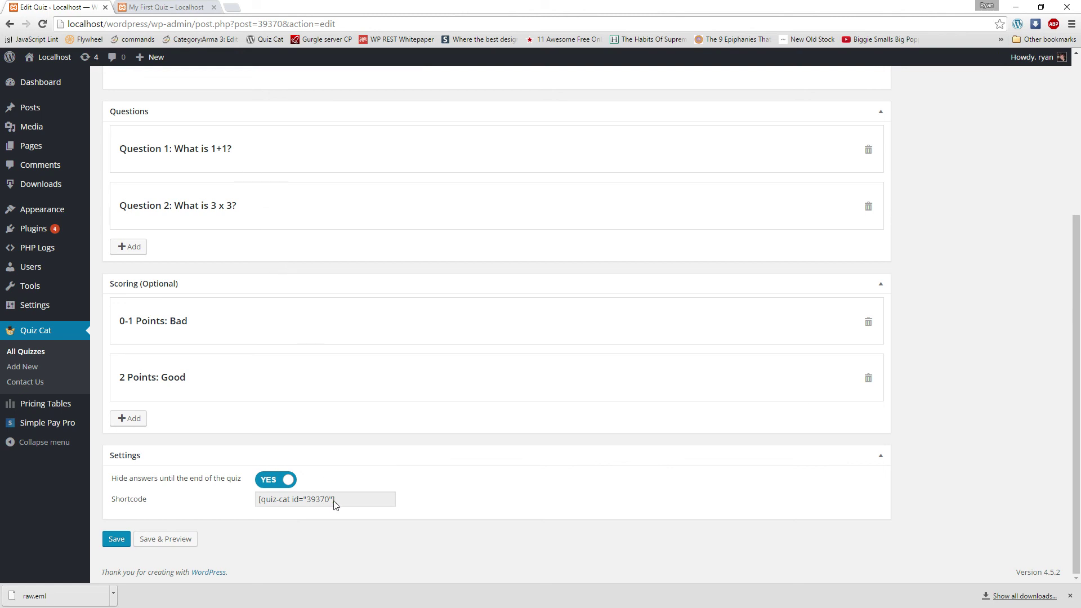
- Copy the shortcode [quiz-cat id="39370"] from the Shortcode field
{"action": "left_click_drag", "start_coordinate": [344, 500], "coordinate": [258, 501]}
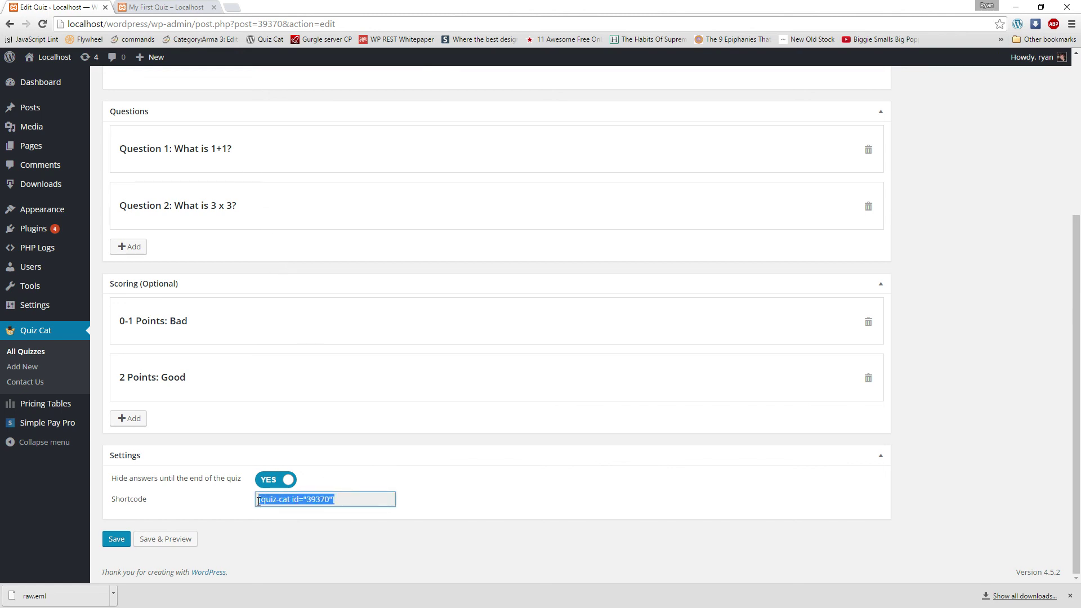
{"action": "left_click", "coordinate": [346, 501]}
{"action": "scroll", "coordinate": [345, 512], "scroll_direction": "up", "scroll_amount": 3}
{"action": "scroll", "coordinate": [341, 511], "scroll_direction": "down", "scroll_amount": 3}
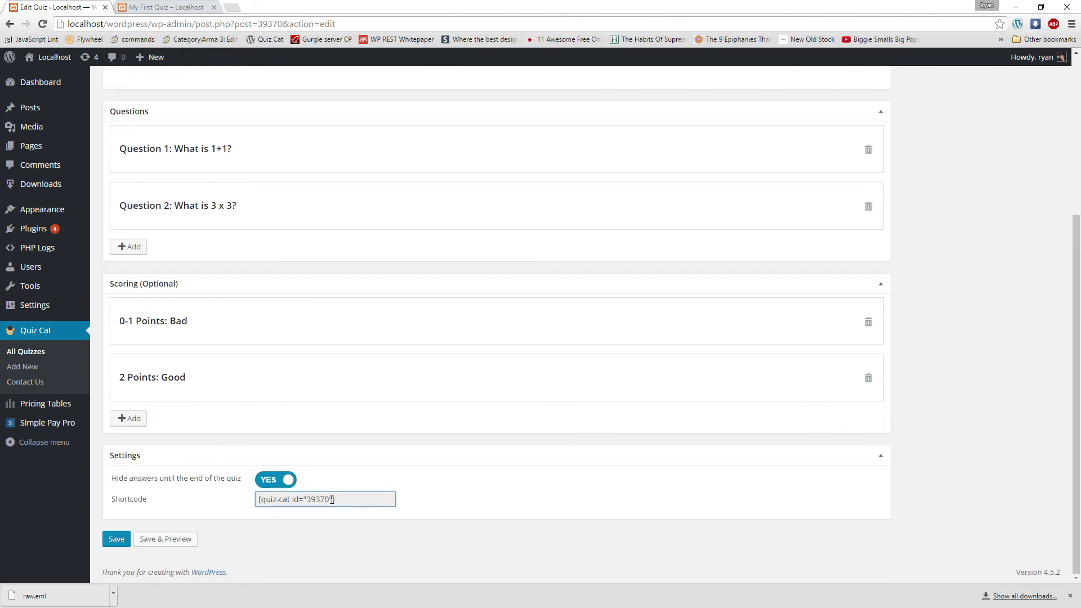
{"action": "left_click_drag", "start_coordinate": [333, 499], "coordinate": [257, 501]}
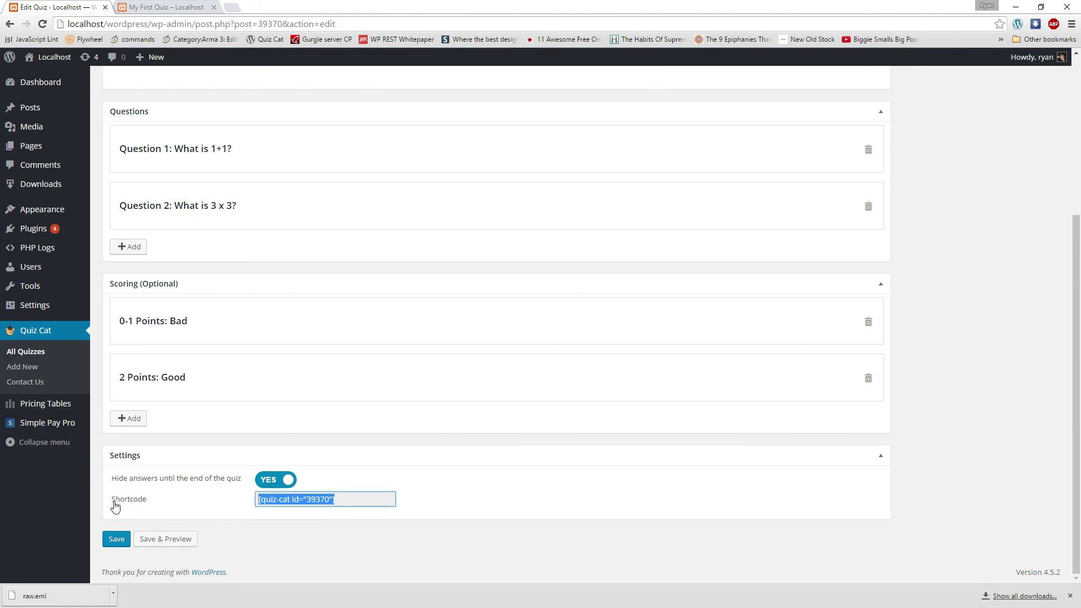
{"action": "triple_click", "coordinate": [313, 497]}
{"action": "left_click", "coordinate": [349, 503]}
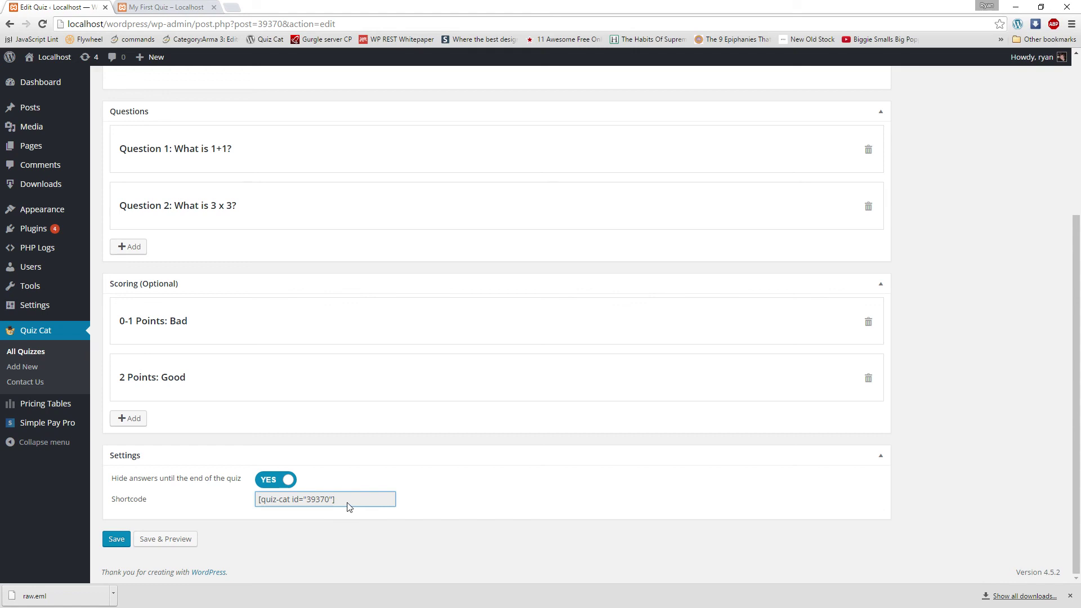
- Go to All Quizzes and select My First Quiz's shortcode in the list
{"action": "left_click", "coordinate": [30, 353]}
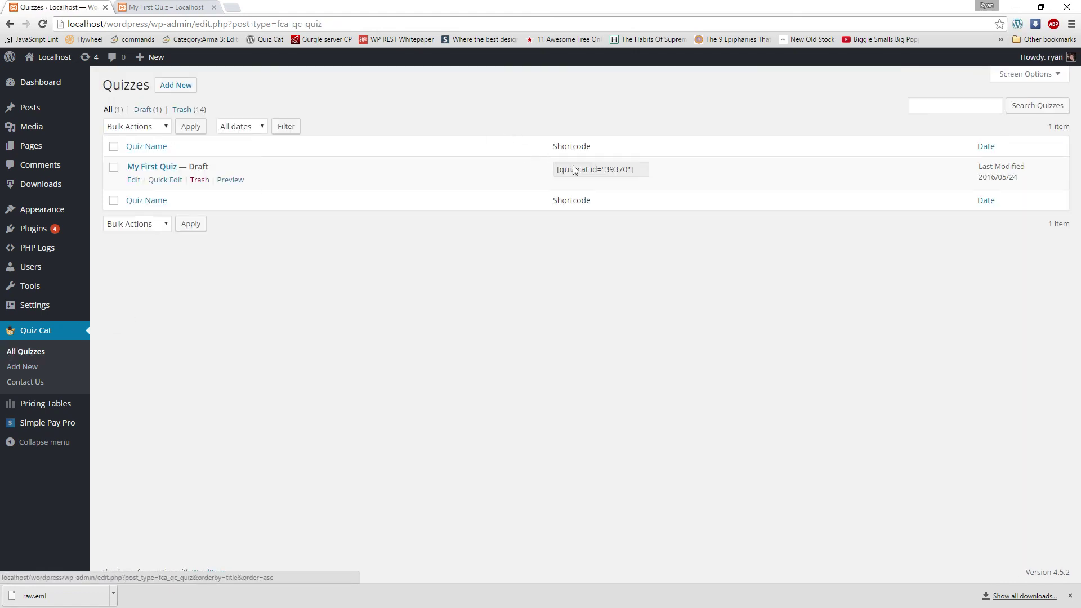
{"action": "left_click_drag", "start_coordinate": [559, 169], "coordinate": [641, 171]}
{"action": "key", "text": "ctrl+c"}
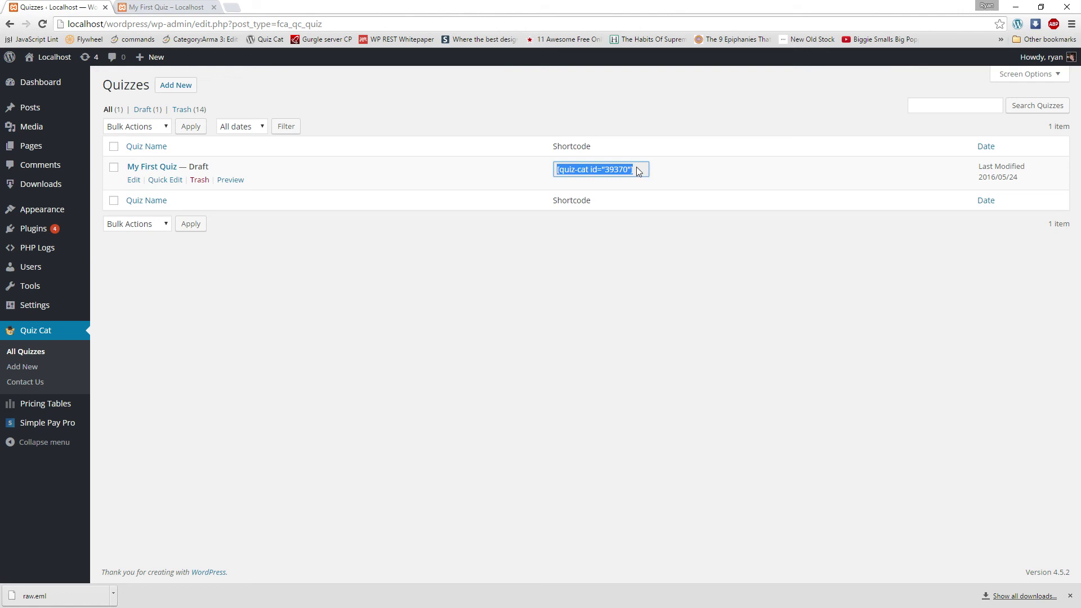
{"action": "mouse_move", "coordinate": [59, 134]}
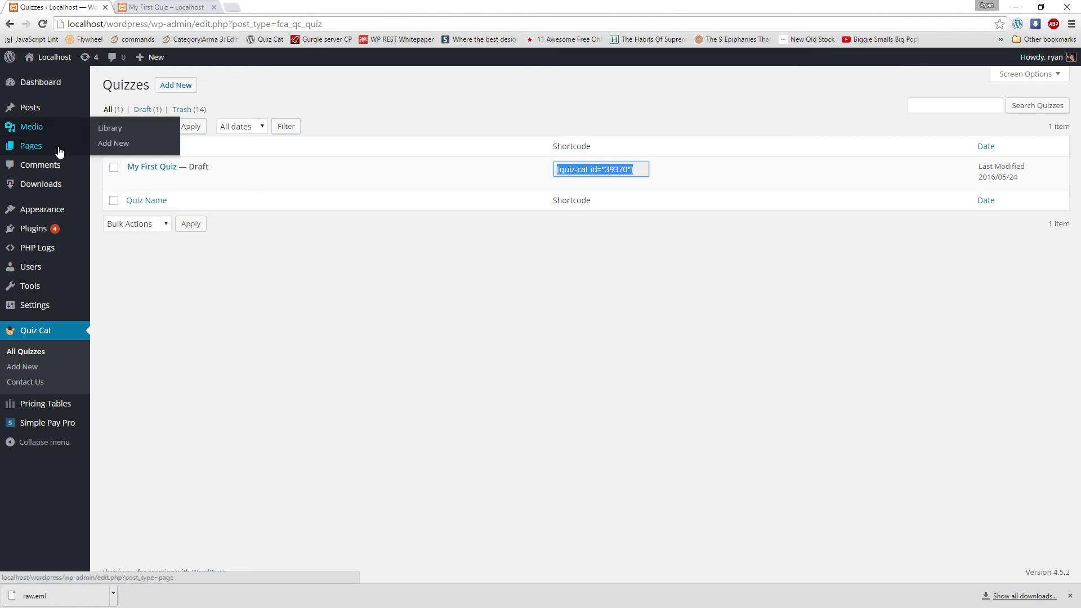
{"action": "mouse_move", "coordinate": [43, 112]}
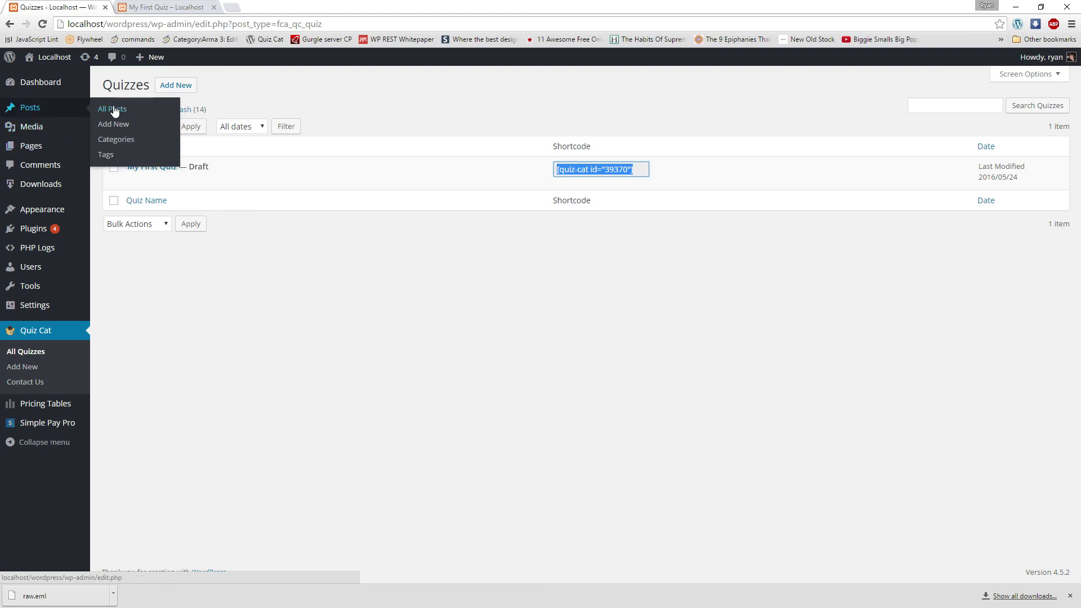
- Create and publish a new post titled 'My Quiz' with the pasted quiz shortcode as its body
{"action": "middle_click", "coordinate": [113, 125]}
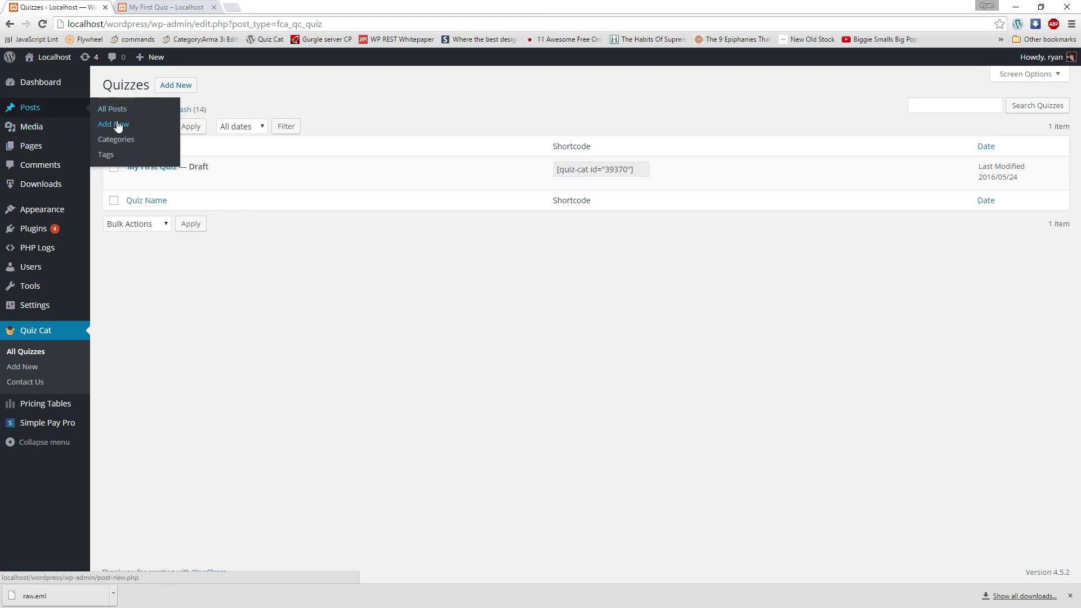
{"action": "left_click", "coordinate": [275, 7]}
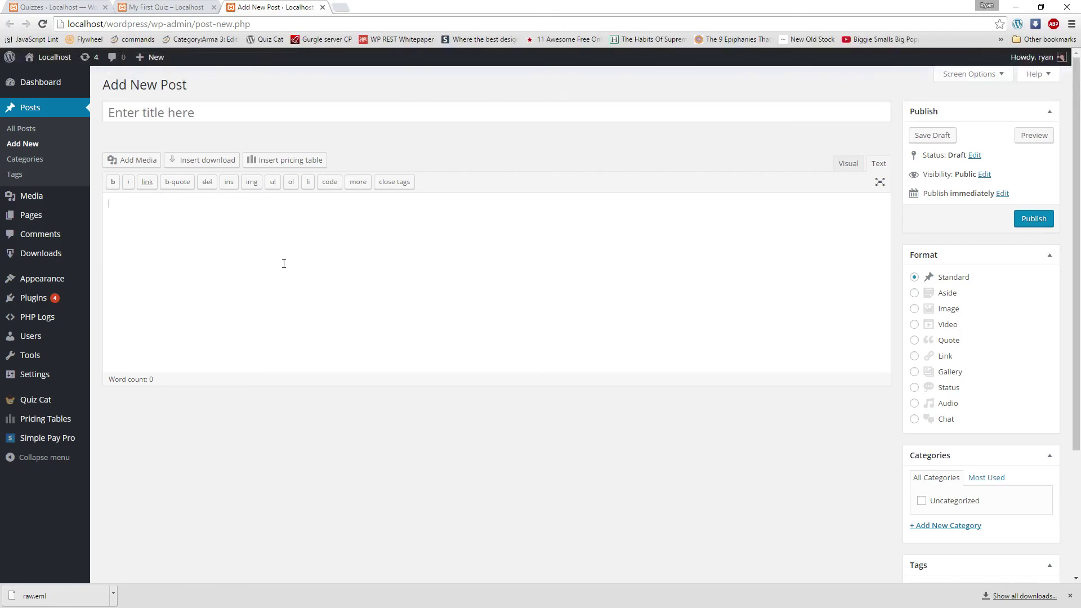
{"action": "left_click", "coordinate": [281, 237]}
{"action": "key", "text": "ctrl+v"}
{"action": "left_click", "coordinate": [216, 114]}
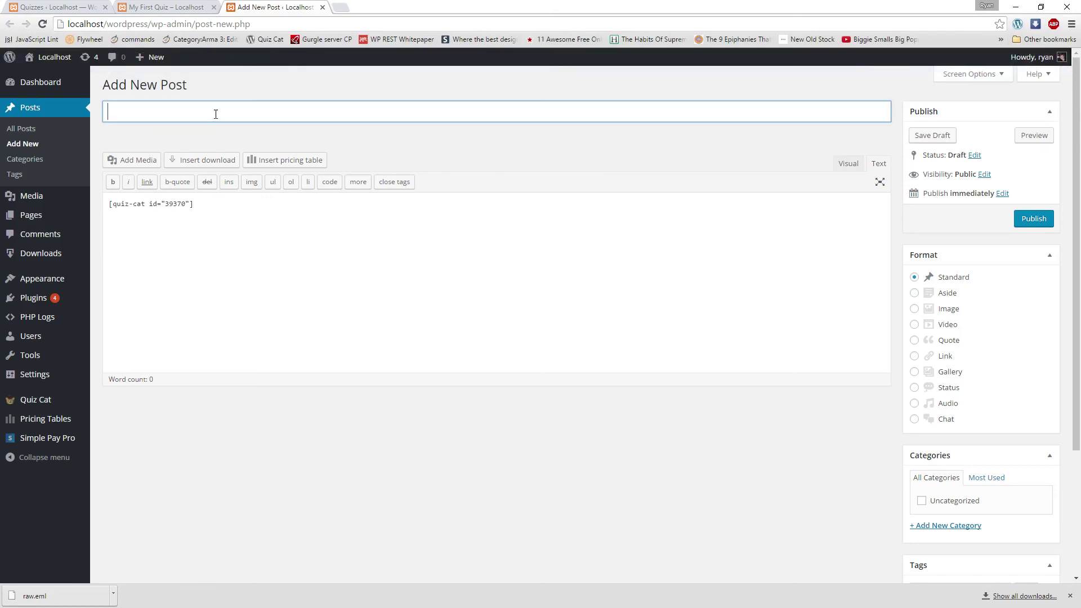
{"action": "type", "text": "My Quiz"}
{"action": "left_click", "coordinate": [1032, 220]}
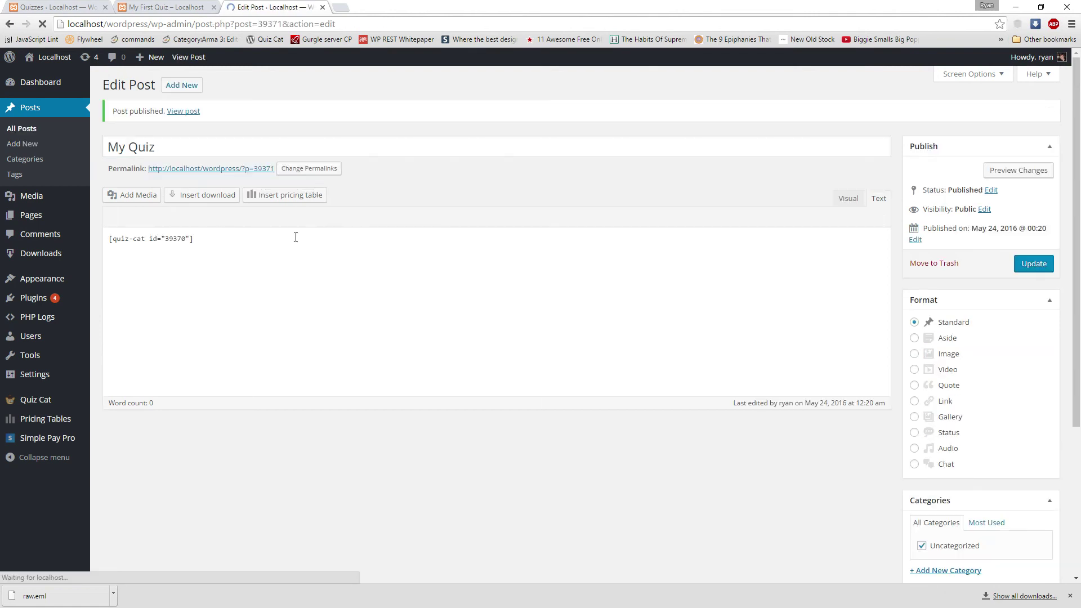
- View the published post and take the embedded quiz, answering 5 for 'What is 3 x 3?'
{"action": "middle_click", "coordinate": [188, 172]}
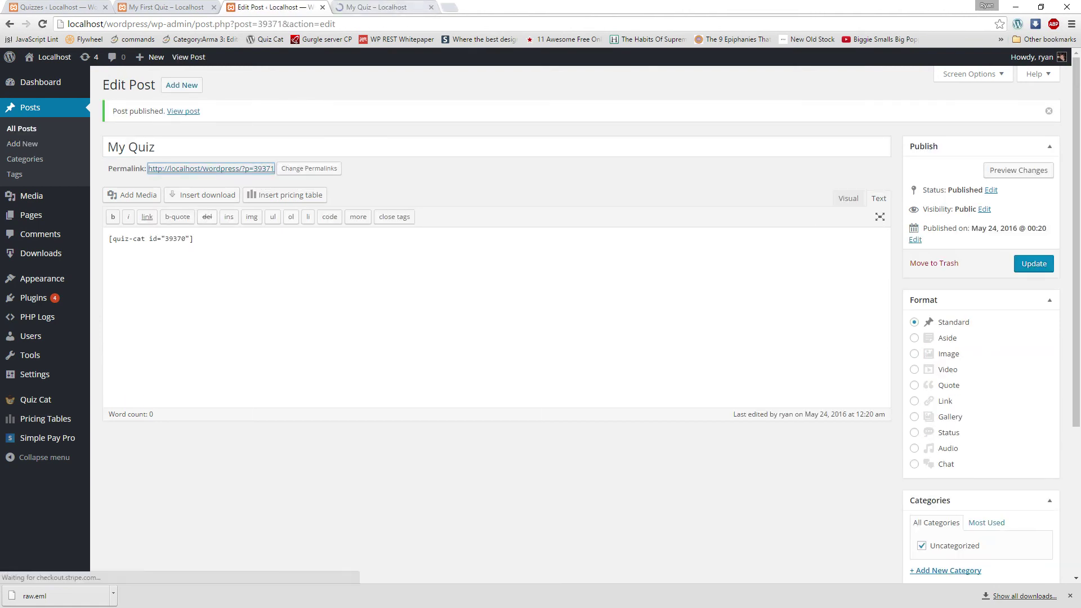
{"action": "left_click", "coordinate": [377, 7]}
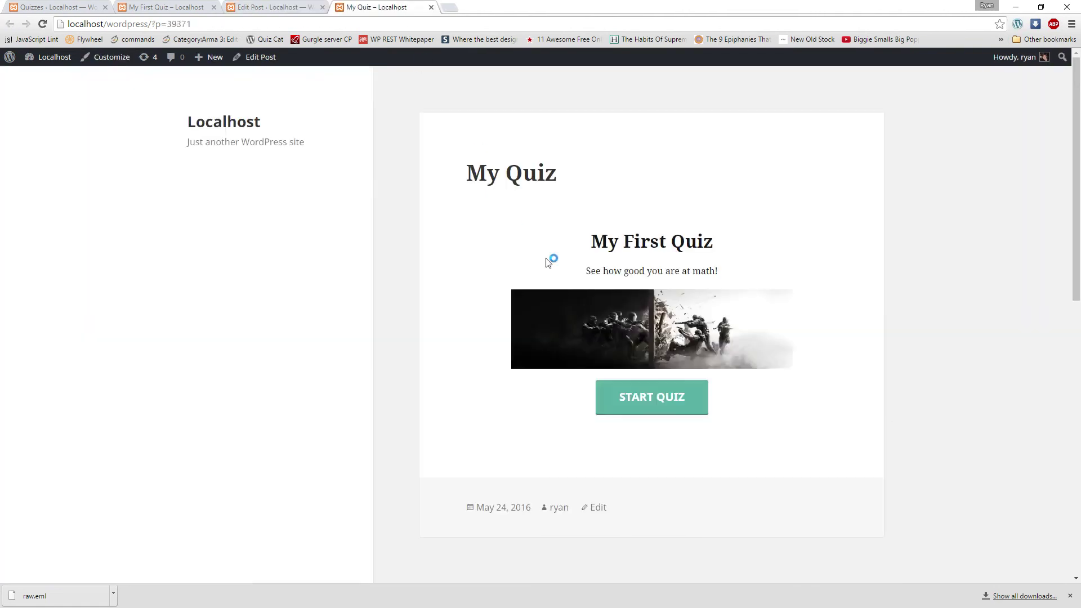
{"action": "left_click", "coordinate": [679, 392]}
{"action": "left_click", "coordinate": [615, 168]}
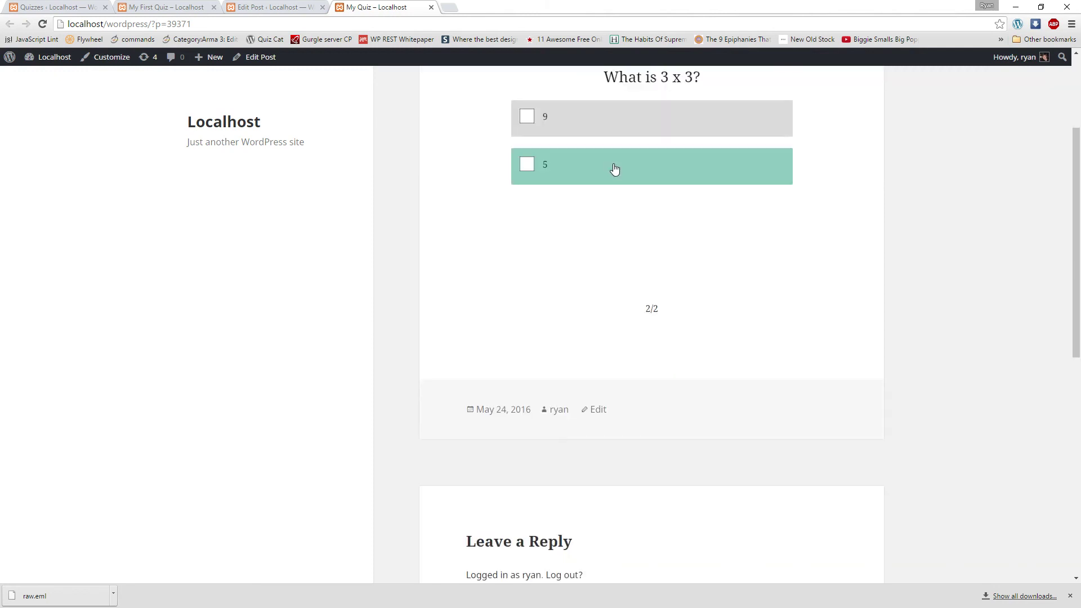
{"action": "left_click", "coordinate": [615, 169]}
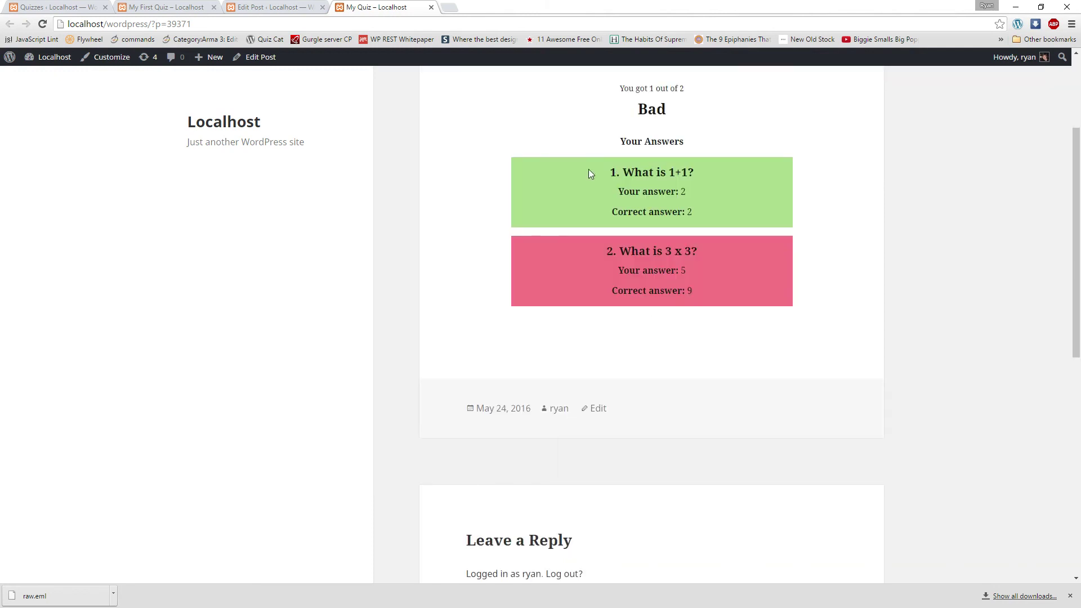
{"action": "left_click", "coordinate": [252, 7]}
{"action": "left_click", "coordinate": [190, 7]}
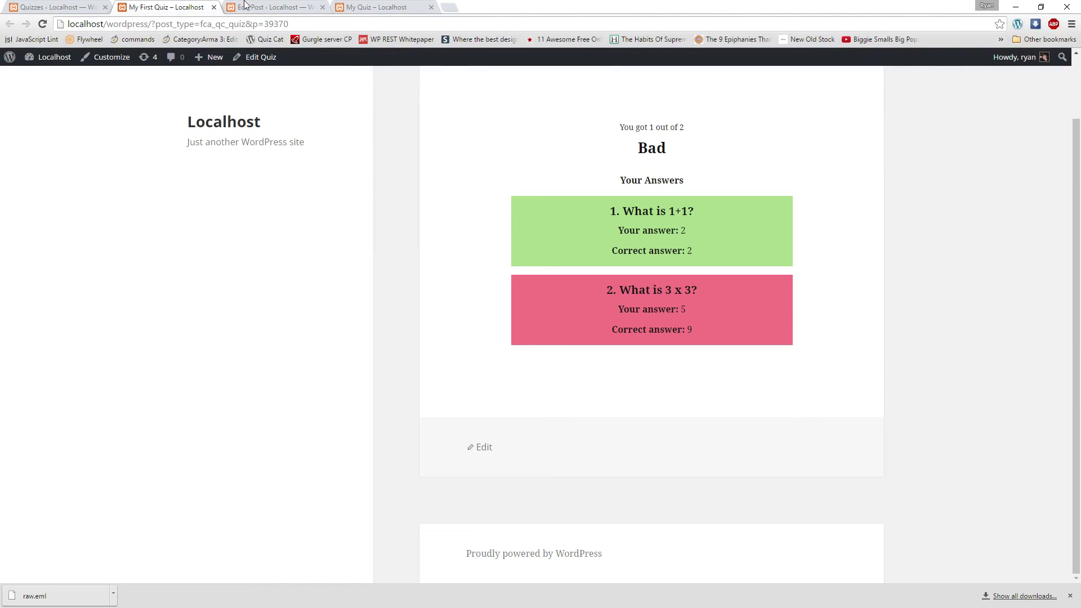